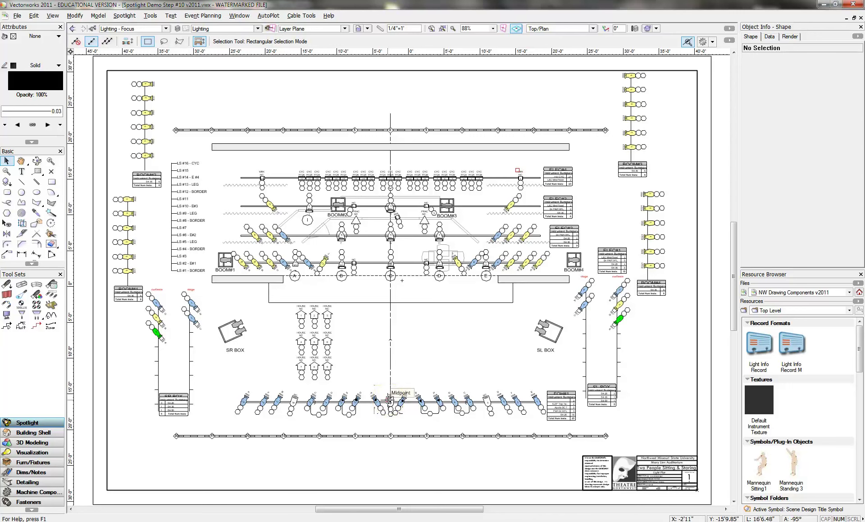
pyautogui.click(353, 400)
pyautogui.click(401, 393)
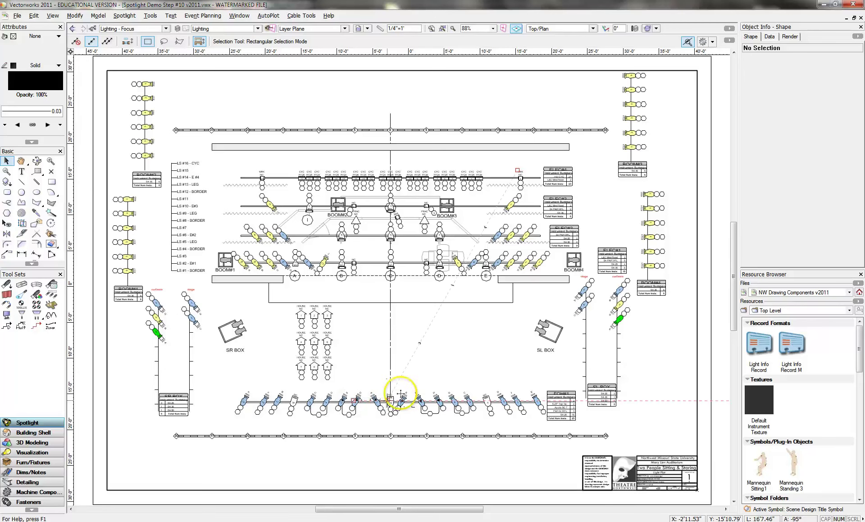
pyautogui.click(359, 379)
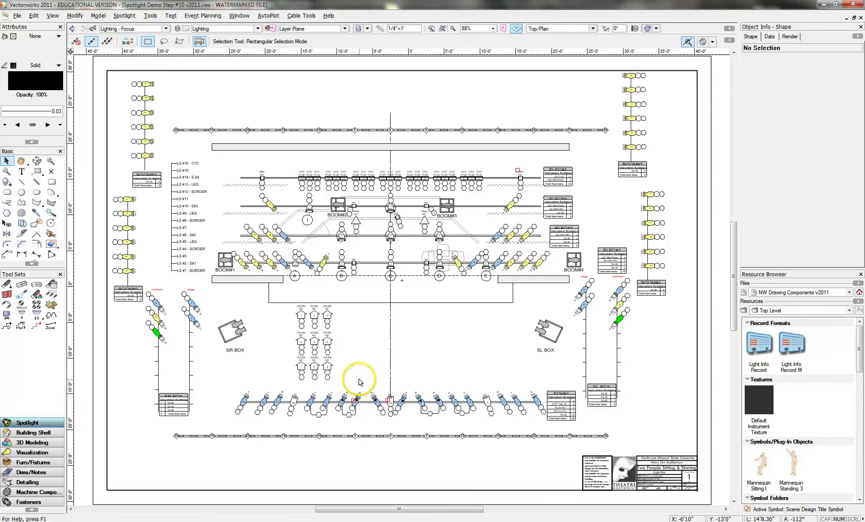
pyautogui.moveTo(224, 338)
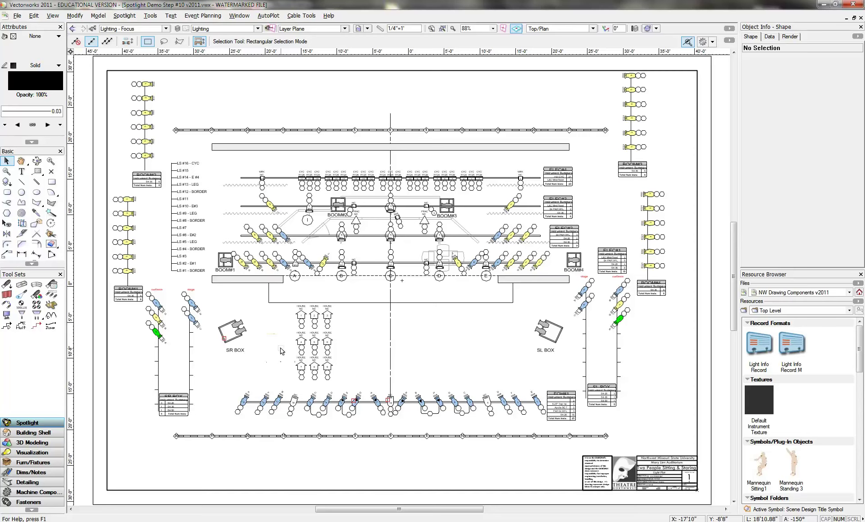
# Step: Create a backup copy of the document and examine the numbered lighting instruments along the front-of-house pipe
pyautogui.click(51, 162)
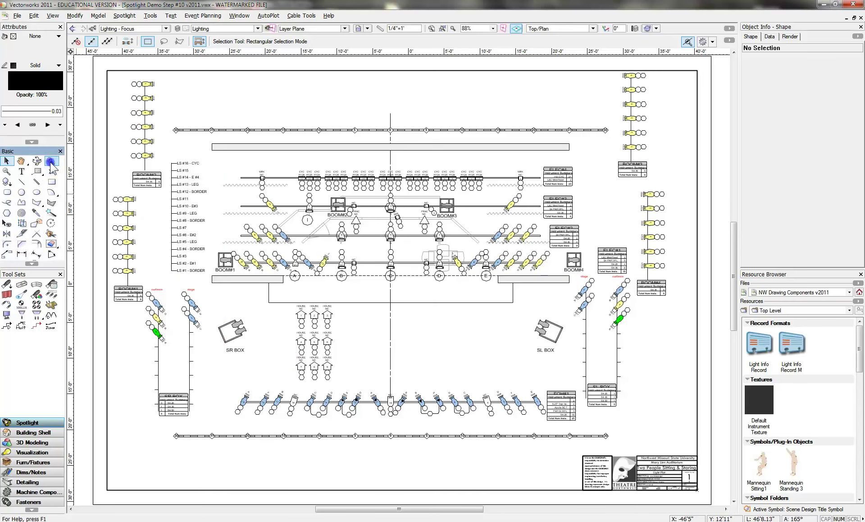
pyautogui.moveTo(222, 348)
pyautogui.mouseDown()
pyautogui.moveTo(319, 405)
pyautogui.moveTo(392, 421)
pyautogui.moveTo(432, 455)
pyautogui.mouseUp()
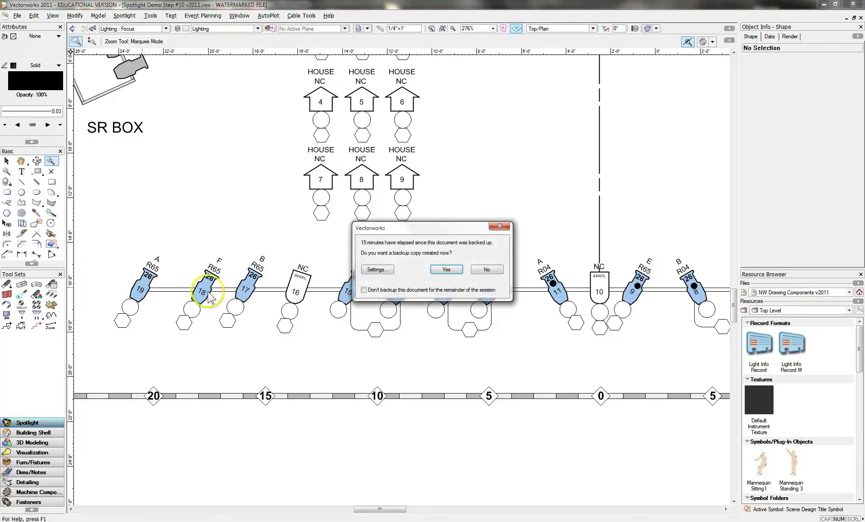
pyautogui.click(443, 268)
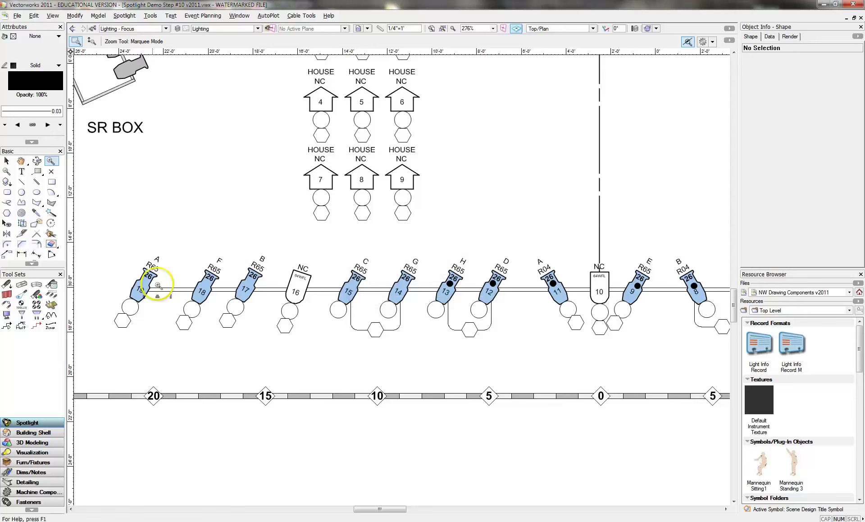
pyautogui.click(138, 311)
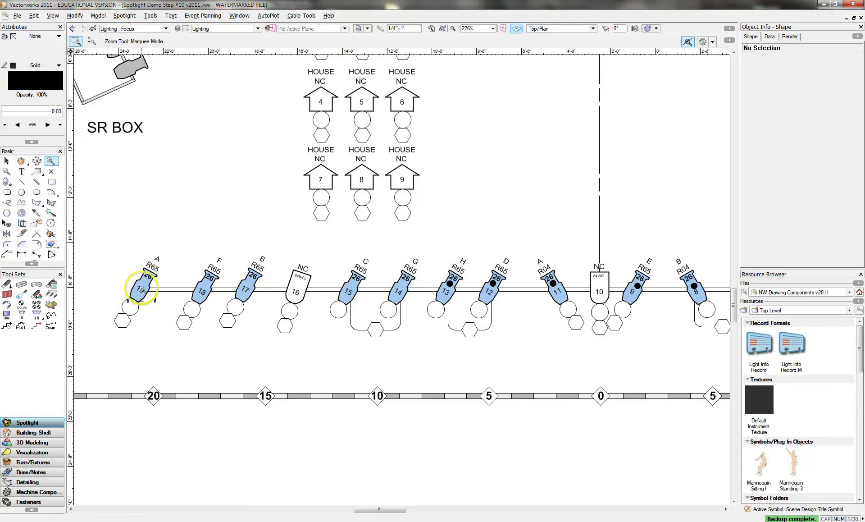
pyautogui.click(223, 303)
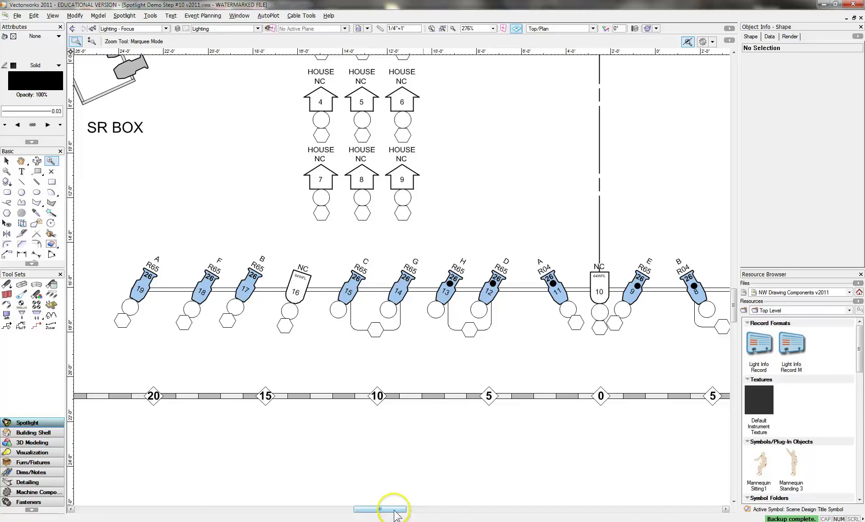
pyautogui.moveTo(395, 509); pyautogui.dragTo(425, 509)
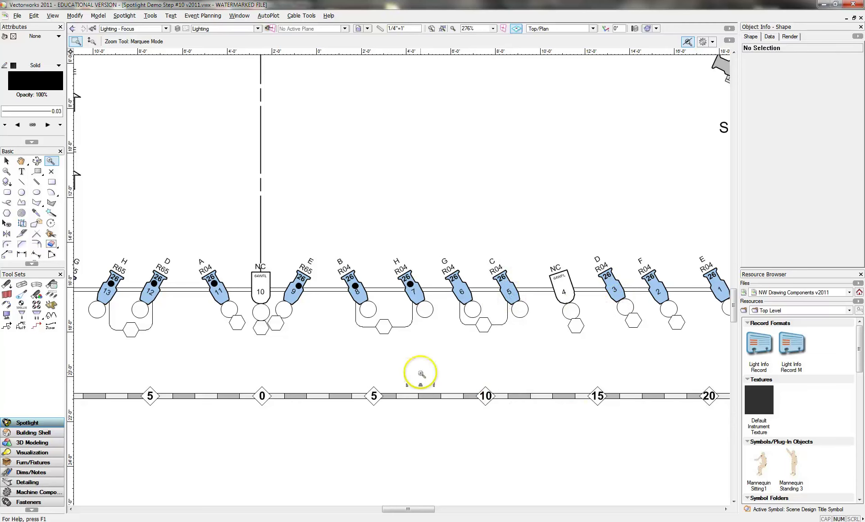
# Step: Set the channel to 56 for units 1, 4 and 5, the R65 instruments on BOOM#1
pyautogui.click(432, 28)
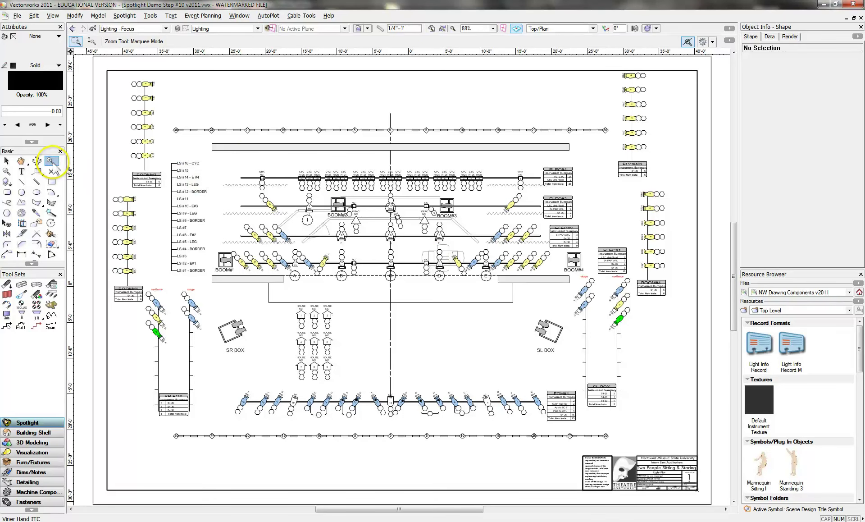
pyautogui.moveTo(93, 188); pyautogui.dragTo(174, 306)
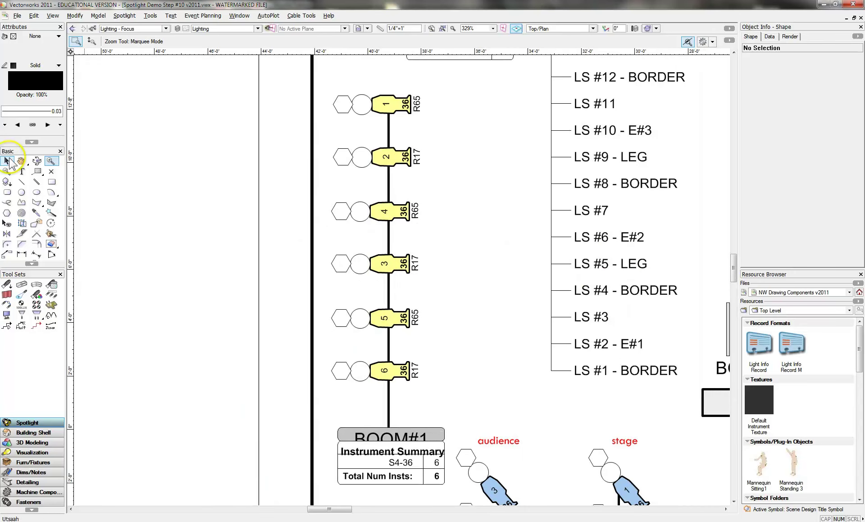
pyautogui.click(6, 160)
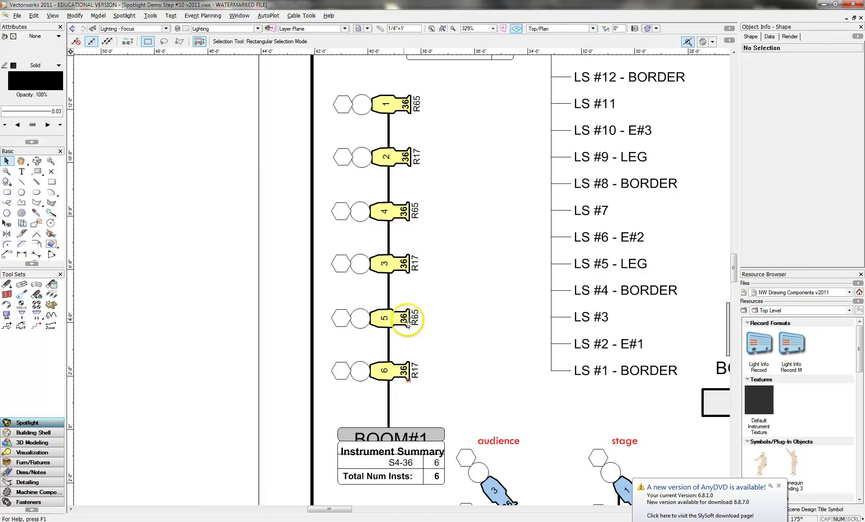
pyautogui.click(405, 106)
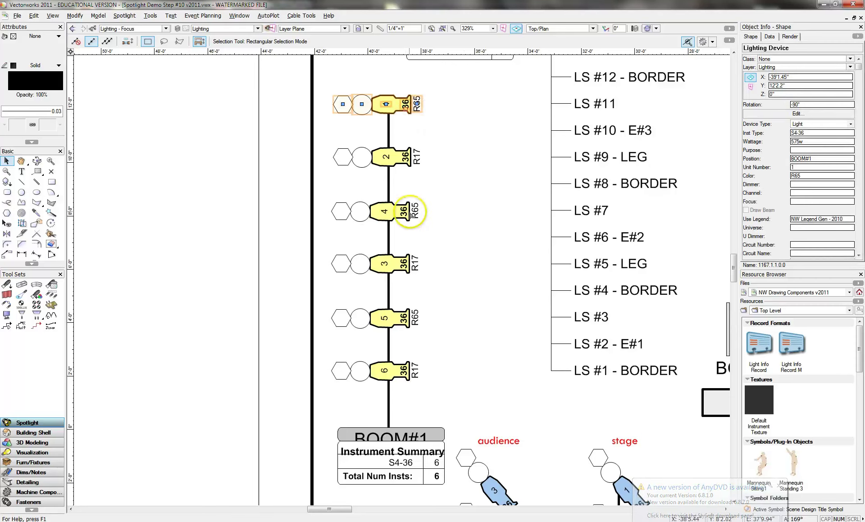
pyautogui.keyDown('shift'); pyautogui.click(392, 211); pyautogui.keyUp('shift')
pyautogui.keyDown('shift'); pyautogui.click(399, 320); pyautogui.keyUp('shift')
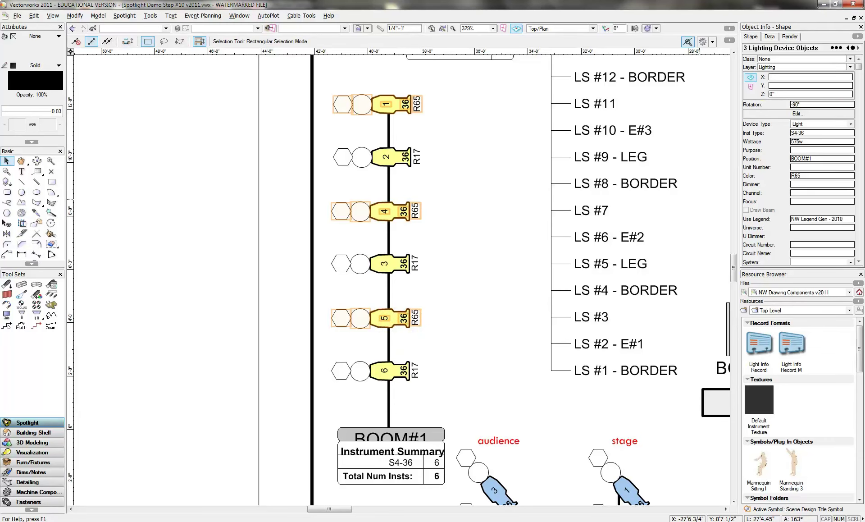
pyautogui.click(798, 192)
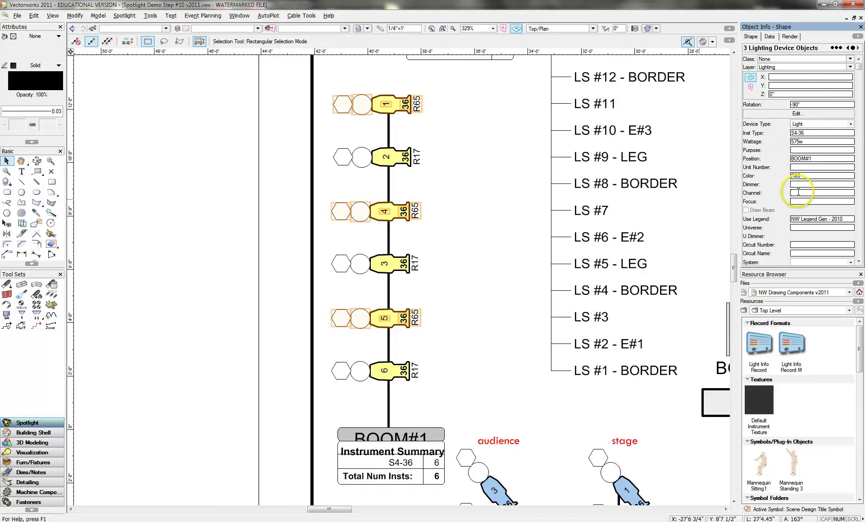
pyautogui.write('56')
pyautogui.press('Return')
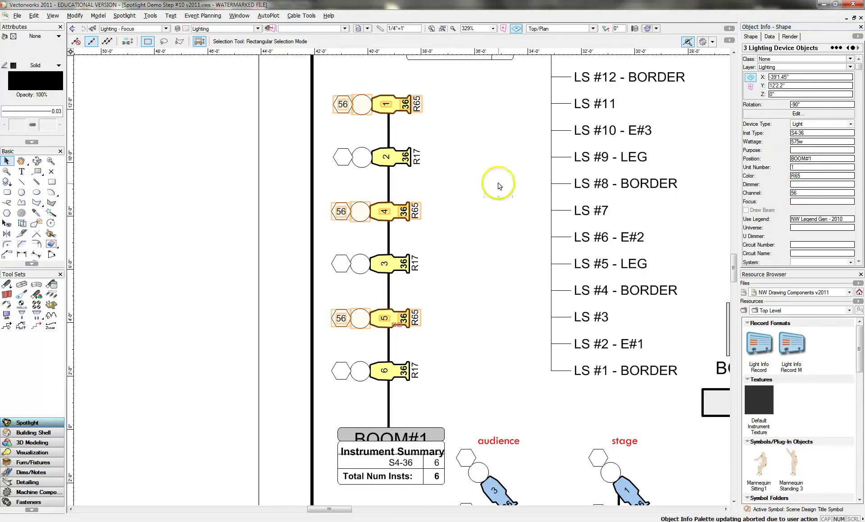
# Step: Set the channel to 54 for units 2, 3 and 6, the R17 instruments on BOOM#1
pyautogui.click(394, 163)
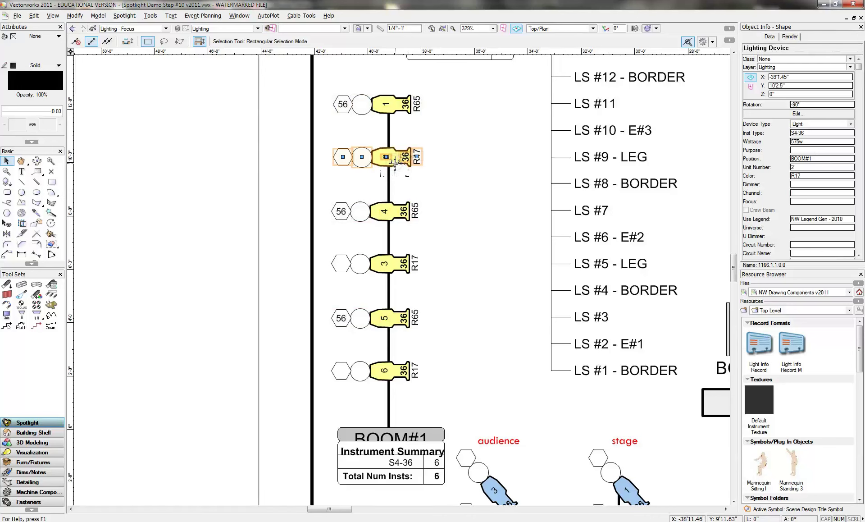
pyautogui.keyDown('shift'); pyautogui.click(388, 265); pyautogui.keyUp('shift')
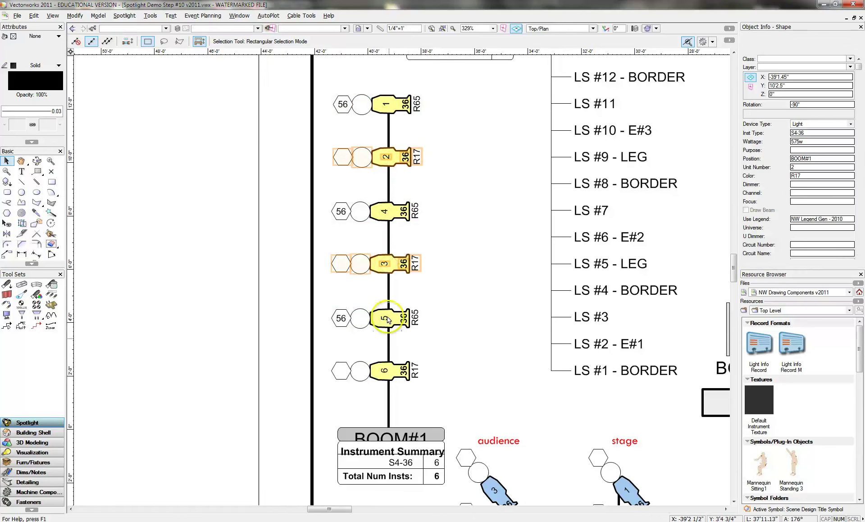
pyautogui.keyDown('shift'); pyautogui.click(385, 370); pyautogui.keyUp('shift')
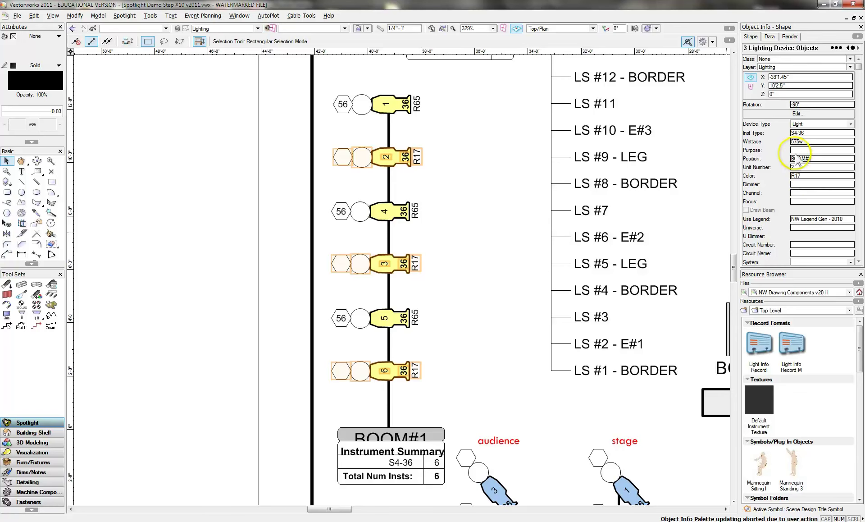
pyautogui.write('54')
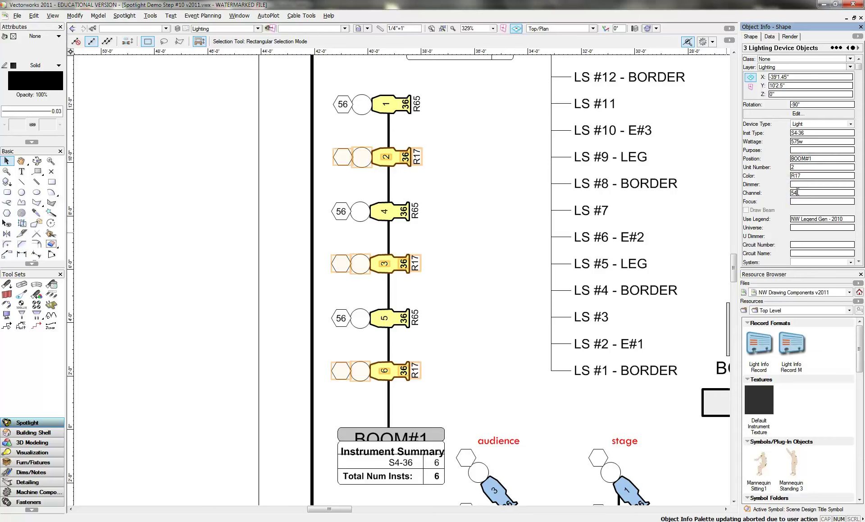
pyautogui.press('Return')
pyautogui.click(494, 182)
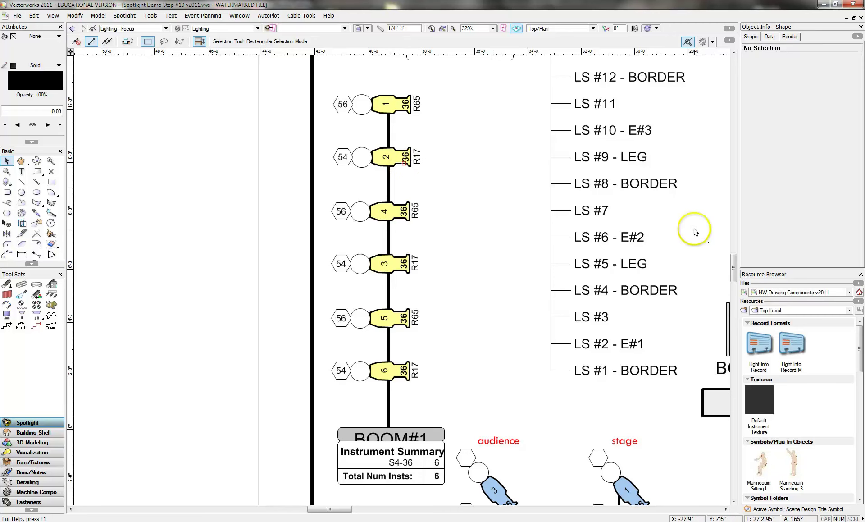
# Step: Save the light plot document with the new channel assignments
pyautogui.click(735, 261)
pyautogui.moveTo(734, 266); pyautogui.dragTo(735, 271)
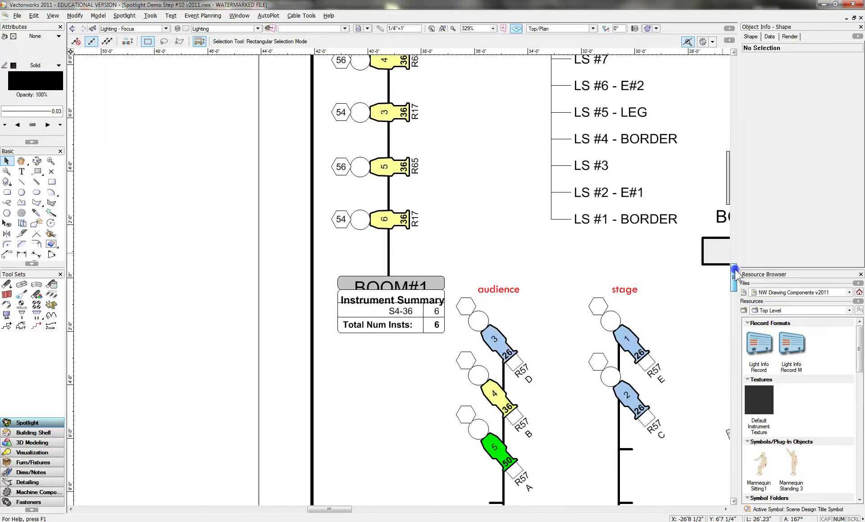
pyautogui.moveTo(327, 508); pyautogui.dragTo(367, 509)
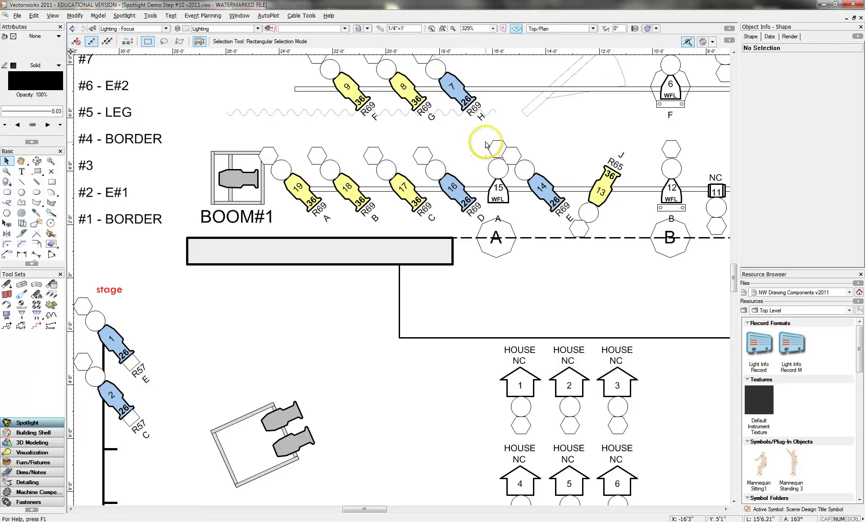
pyautogui.click(431, 29)
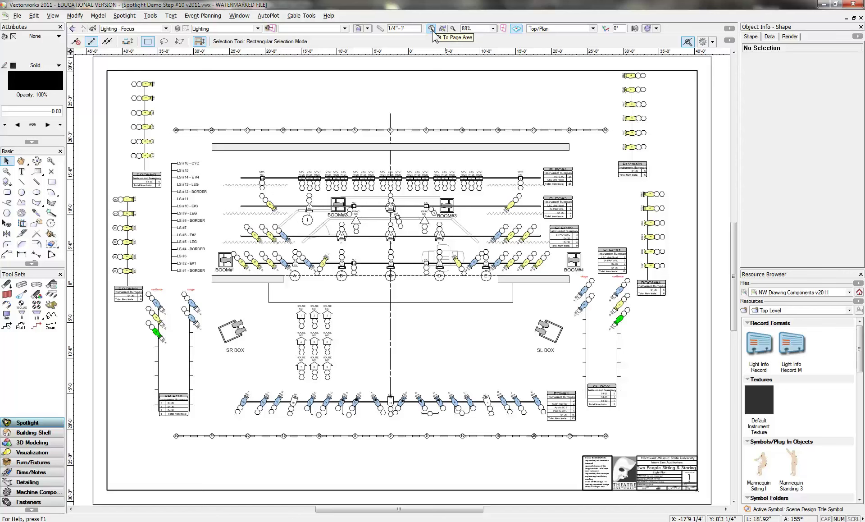
pyautogui.click(17, 15)
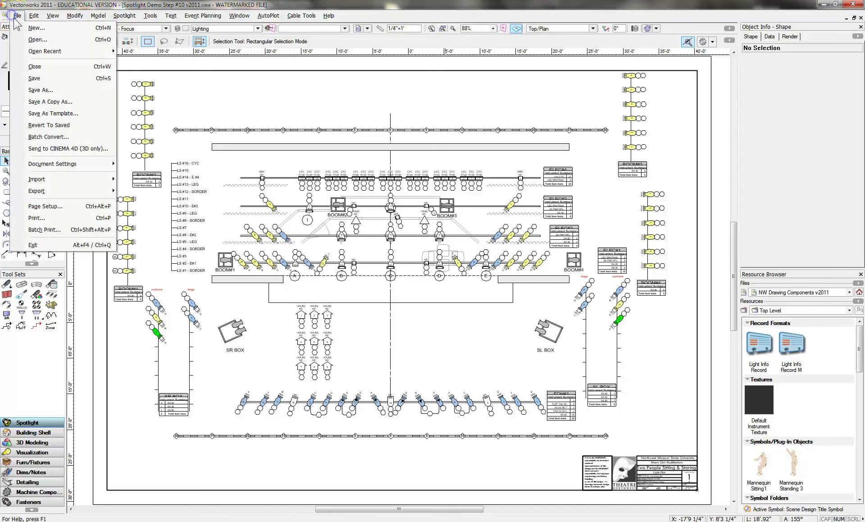
pyautogui.click(36, 79)
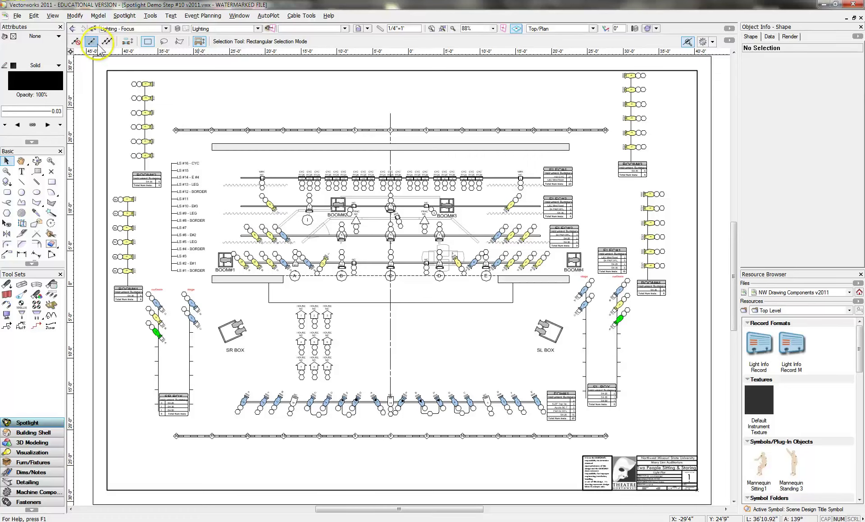
# Step: Set up an instrument data export with the Lightwright fields plus Focus, and turn off the Lightwright 4 format option
pyautogui.click(18, 16)
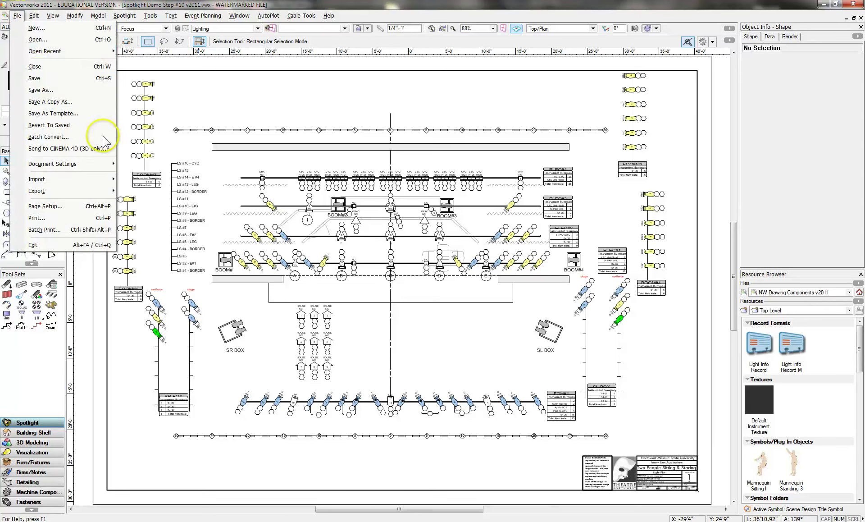
pyautogui.moveTo(71, 191)
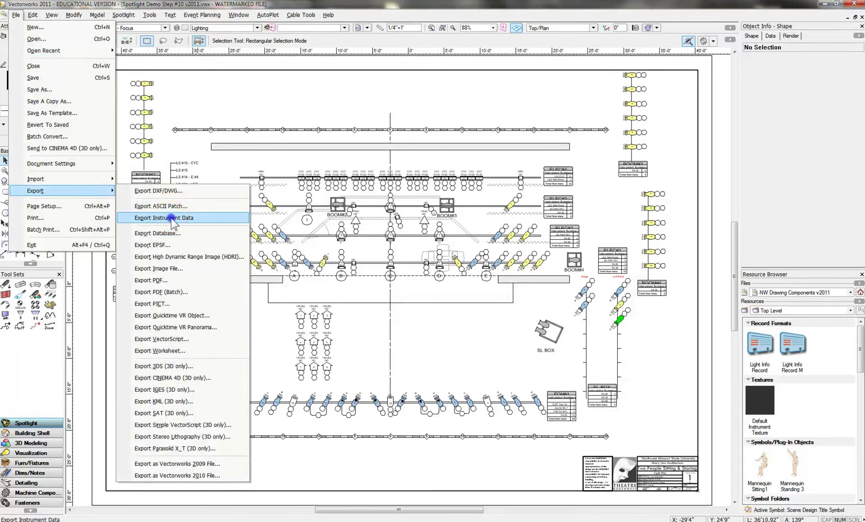
pyautogui.click(173, 221)
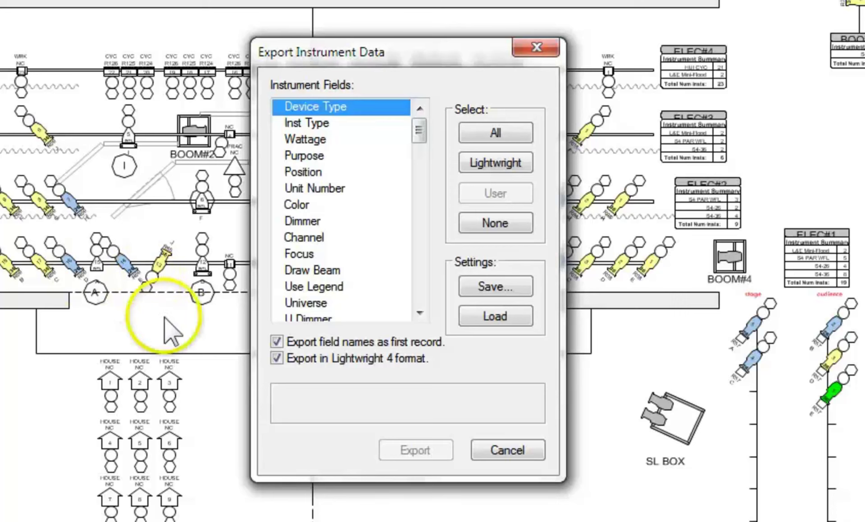
pyautogui.moveTo(291, 359)
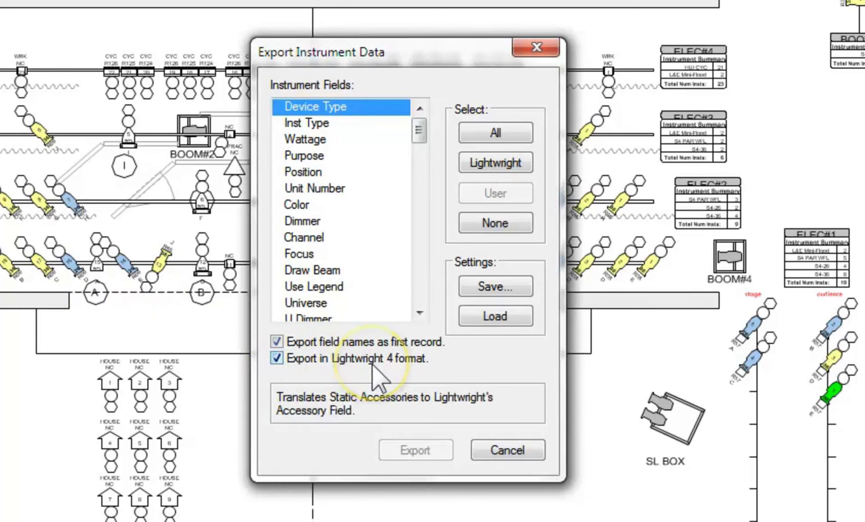
pyautogui.click(276, 358)
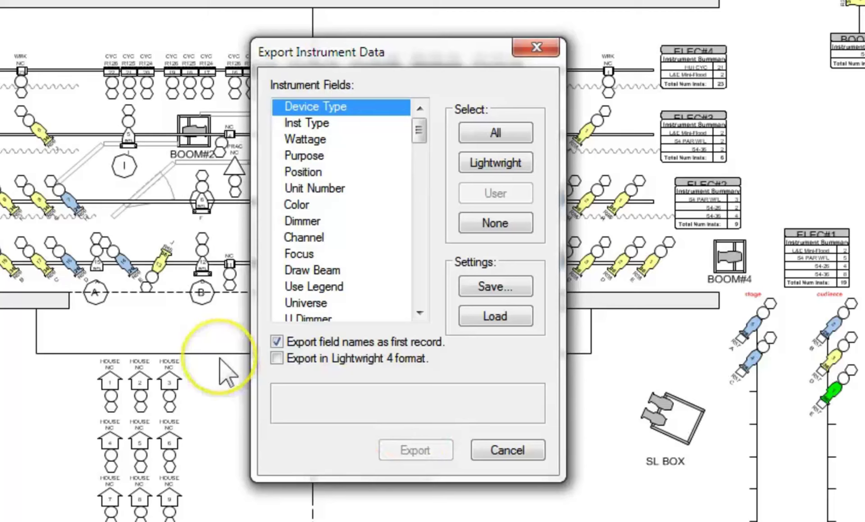
pyautogui.click(489, 165)
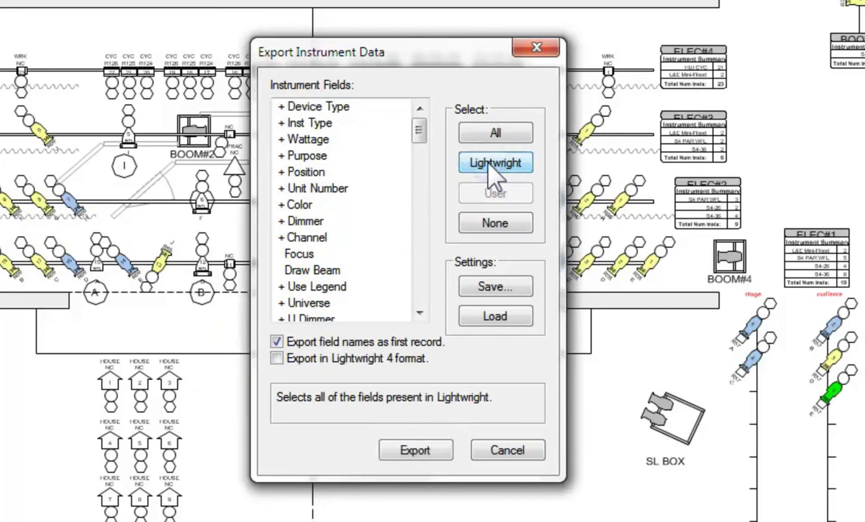
pyautogui.click(298, 254)
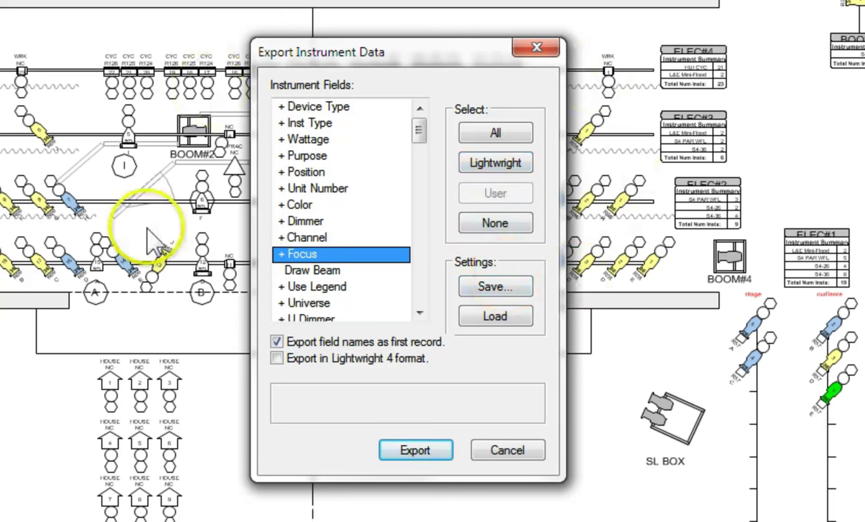
# Step: Export the instrument data to the Spotlight Demo folder as Data Export.txt
pyautogui.click(419, 448)
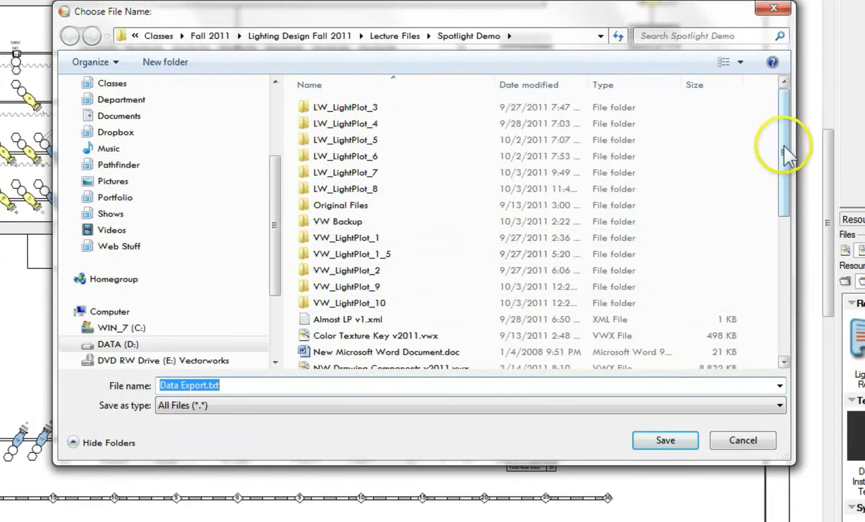
pyautogui.moveTo(783, 145); pyautogui.dragTo(778, 166)
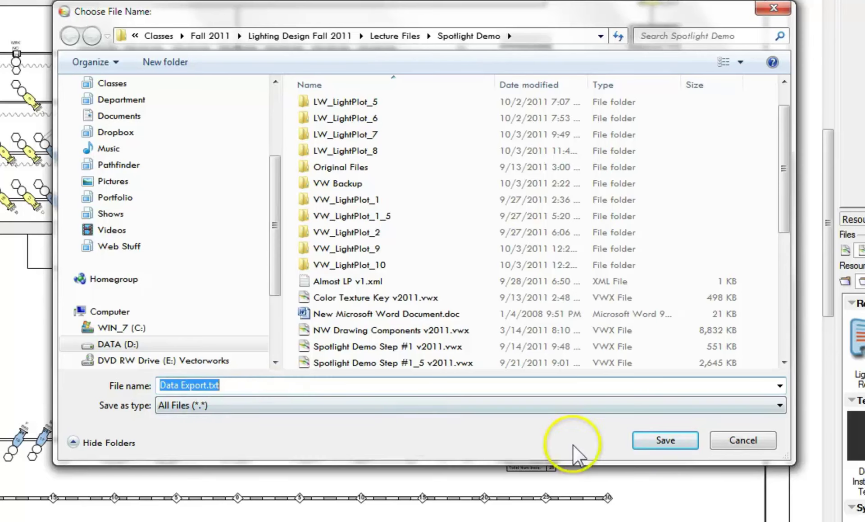
pyautogui.click(666, 441)
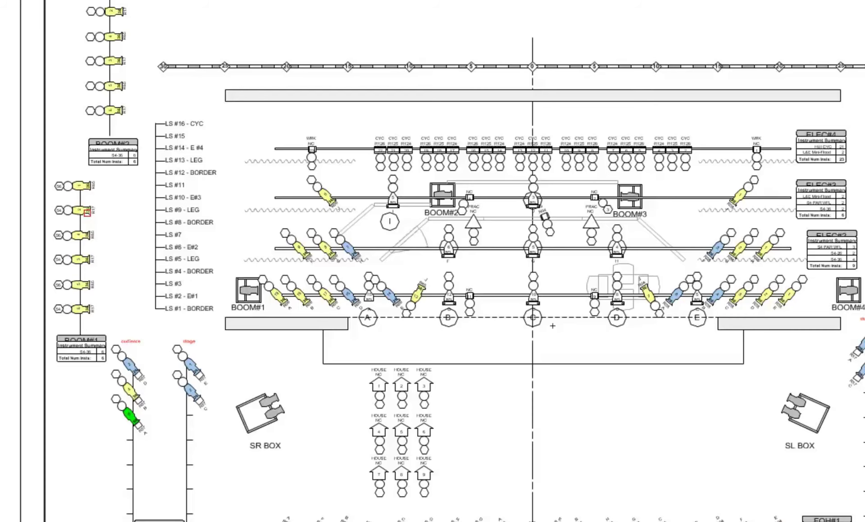
# Step: Switch to Microsoft Excel 2010 and browse for a file to open in Lighting Design Fall 2011 > Lecture Files > Spotlight Demo
pyautogui.press('super')
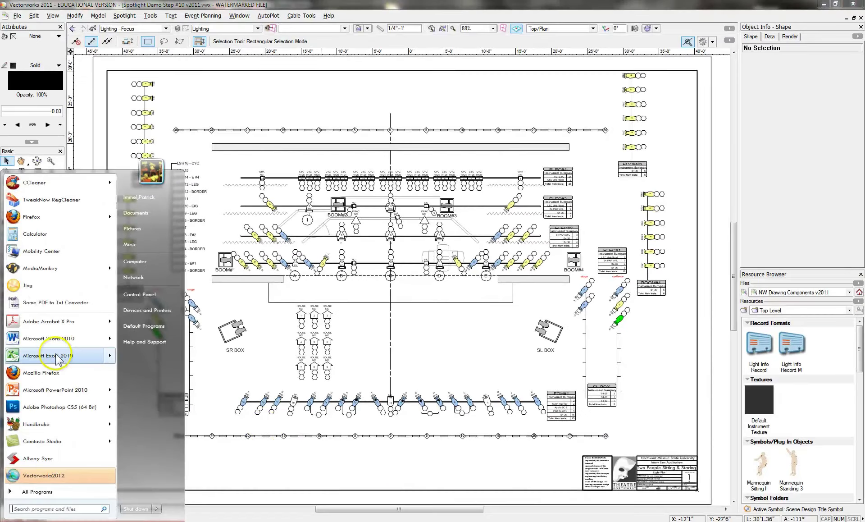
pyautogui.click(57, 356)
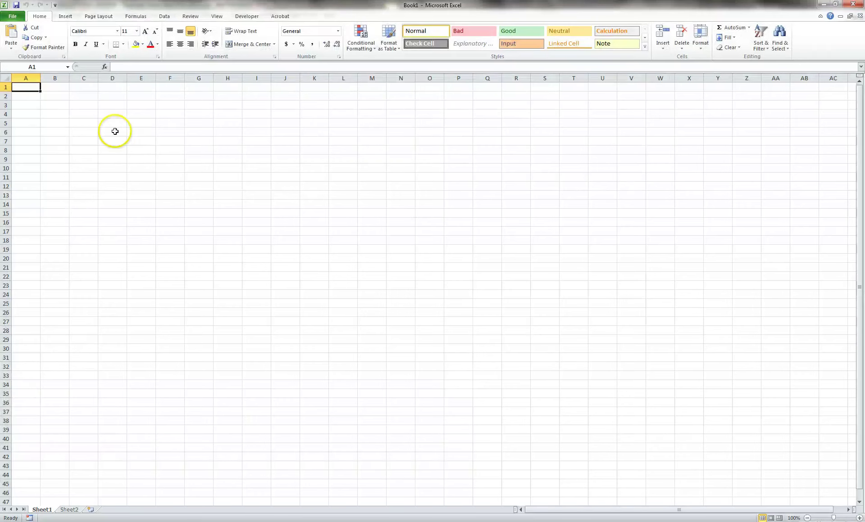
pyautogui.click(14, 17)
pyautogui.click(26, 69)
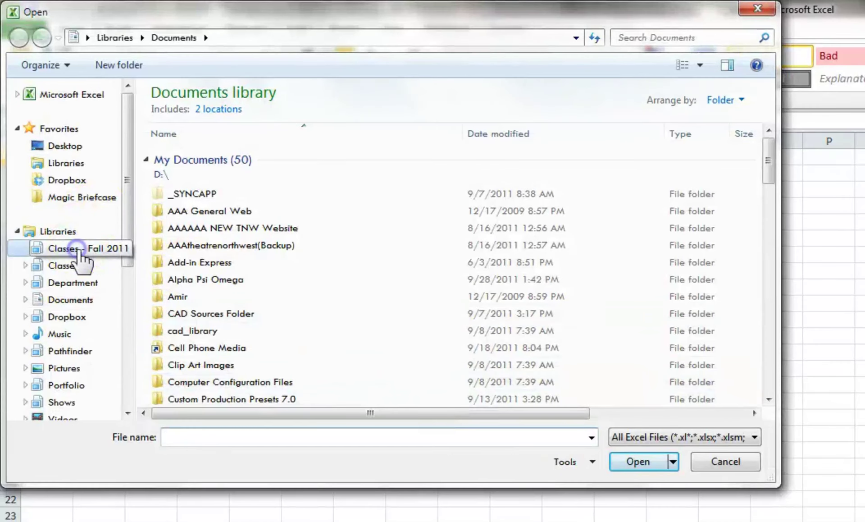
pyautogui.click(79, 250)
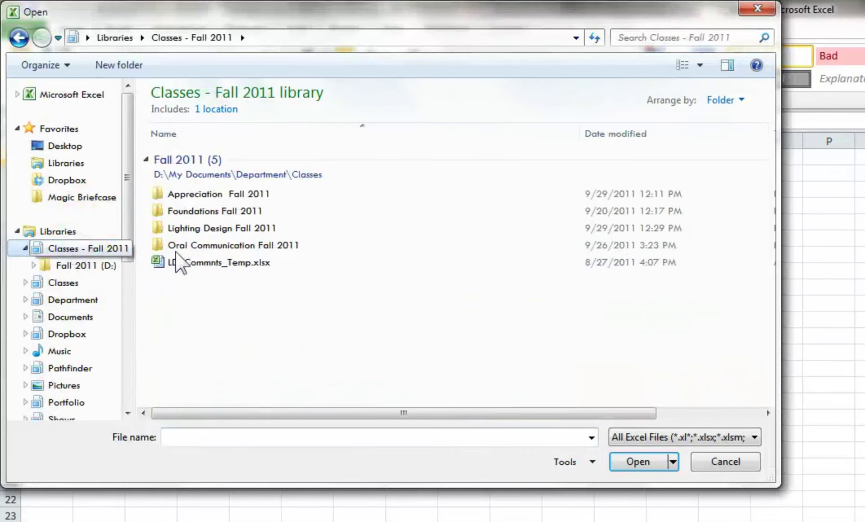
pyautogui.doubleClick(209, 227)
pyautogui.doubleClick(209, 208)
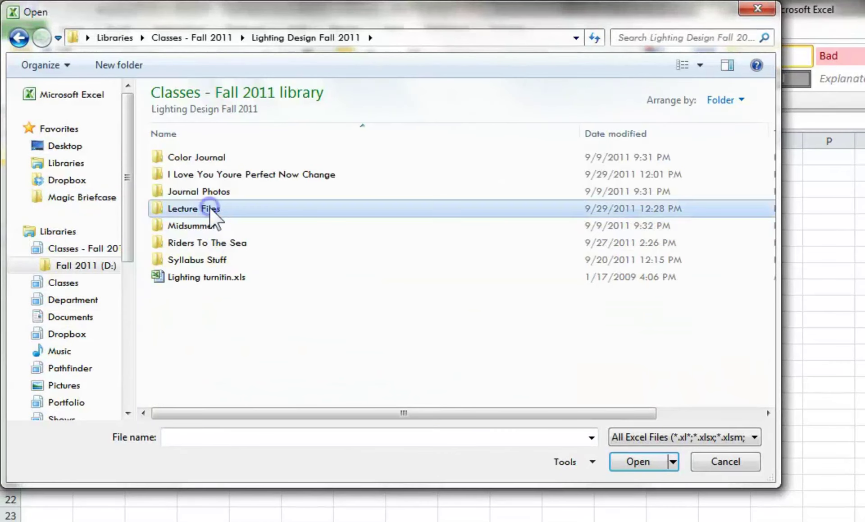
pyautogui.doubleClick(209, 243)
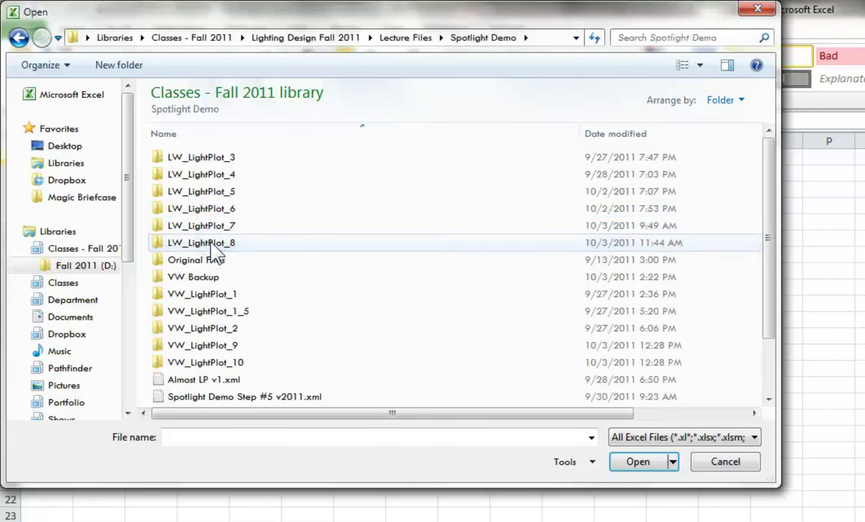
# Step: List all file types in the Spotlight Demo folder and open Data Export.txt
pyautogui.moveTo(770, 226); pyautogui.dragTo(769, 286)
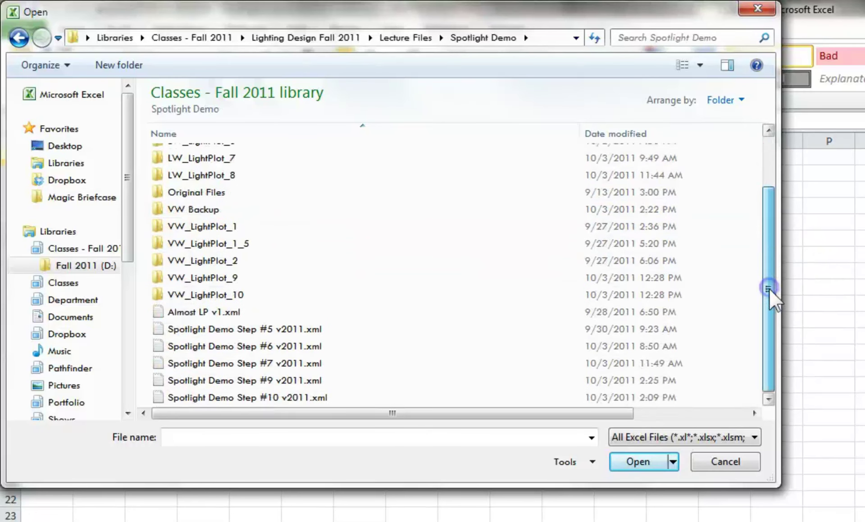
pyautogui.click(755, 433)
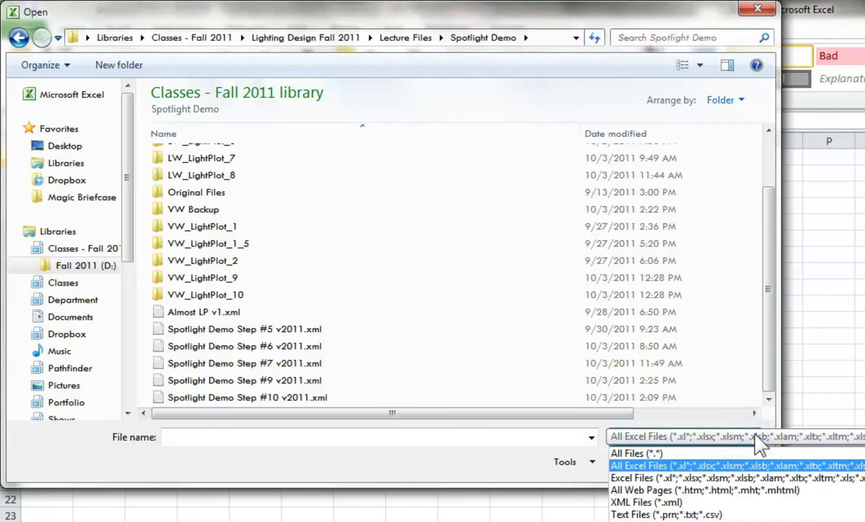
pyautogui.click(658, 453)
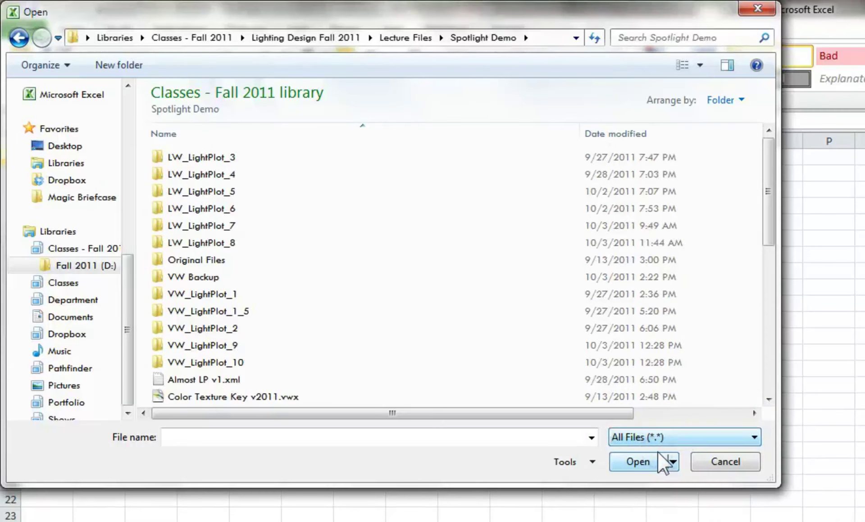
pyautogui.moveTo(769, 215); pyautogui.dragTo(764, 239)
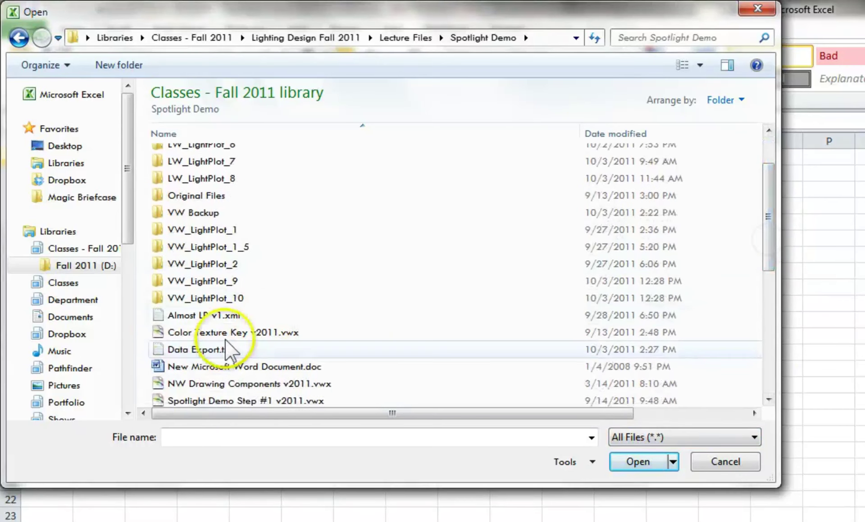
pyautogui.doubleClick(206, 353)
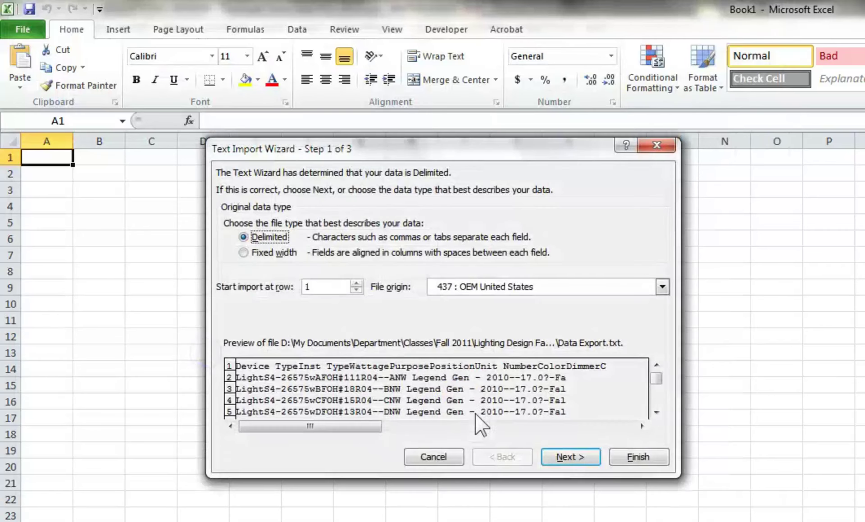
# Step: Import the text file as delimited data, with Tab as the only delimiter
pyautogui.moveTo(439, 151); pyautogui.dragTo(656, 199)
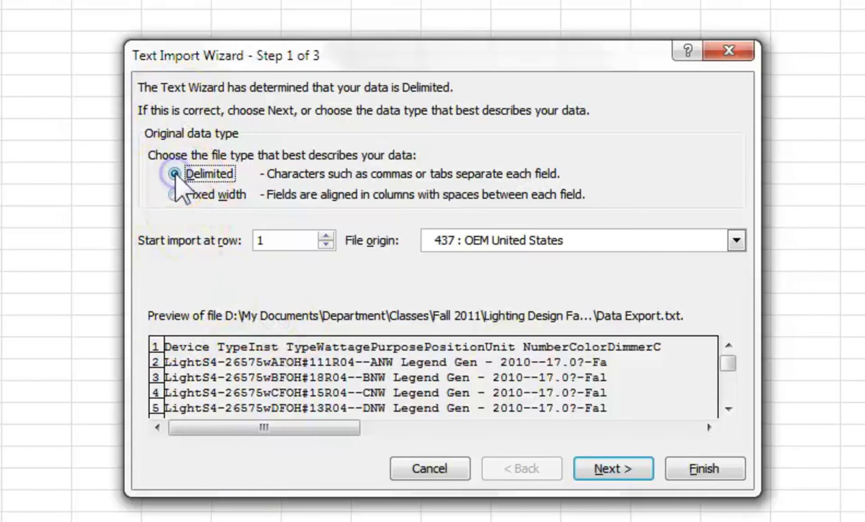
pyautogui.click(608, 468)
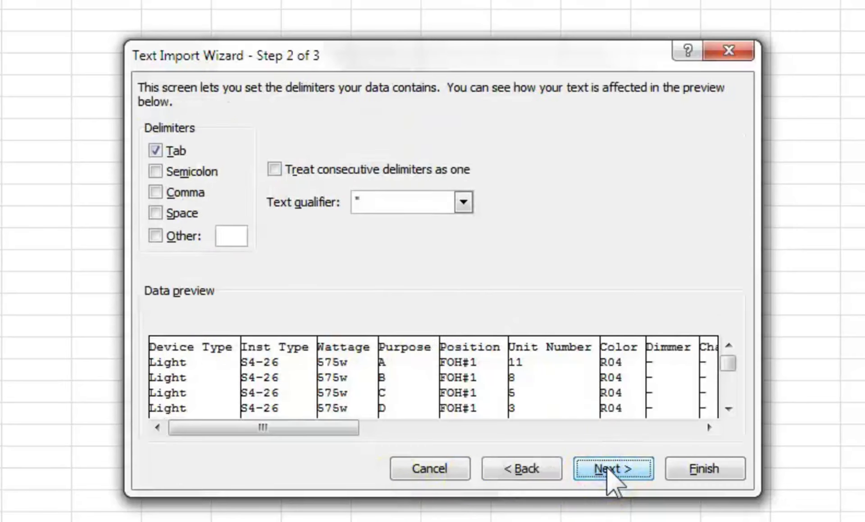
pyautogui.click(607, 469)
pyautogui.click(734, 472)
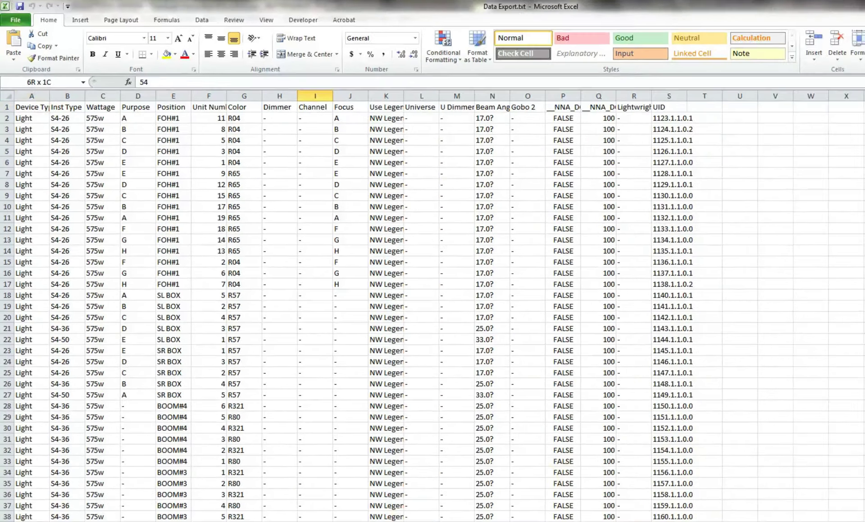
# Step: Examine the BOOM#1 channel values and the order of the entries in the Position column
pyautogui.moveTo(257, 439); pyautogui.dragTo(263, 486)
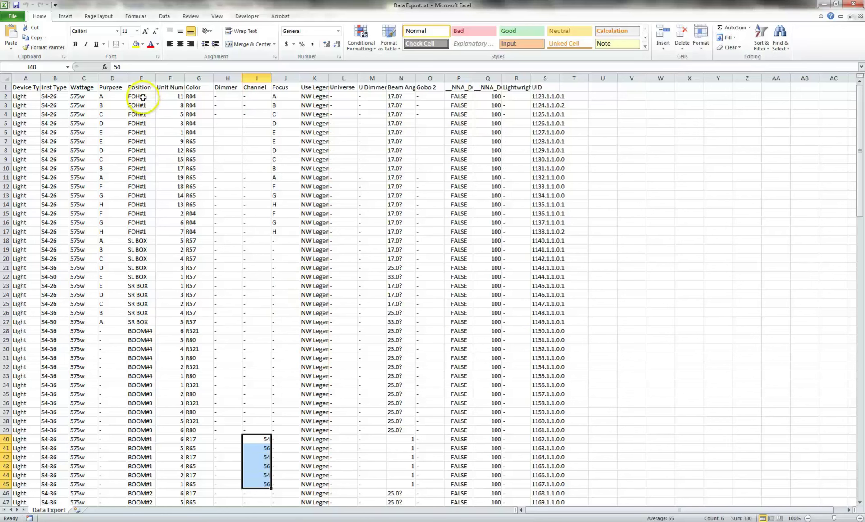
pyautogui.moveTo(142, 97); pyautogui.dragTo(144, 377)
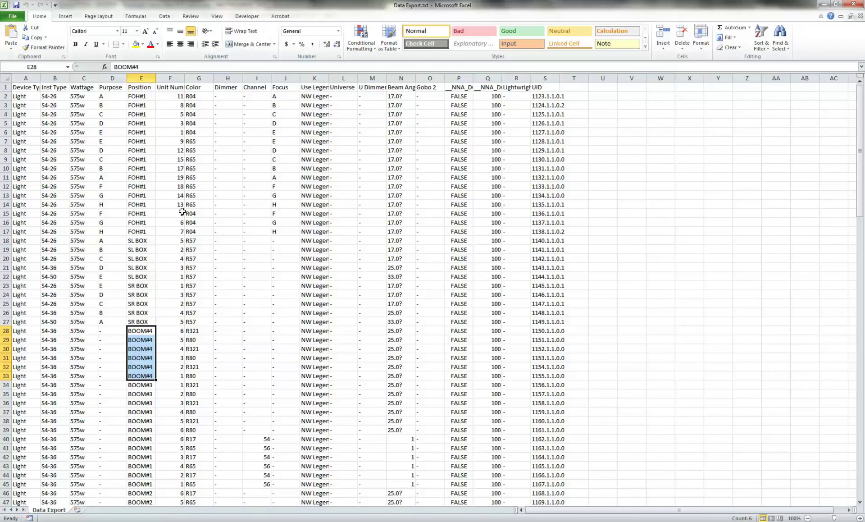
# Step: Sort all the instrument data by Position A to Z and by Unit Number smallest to largest, and check the BOOM#1 rows
pyautogui.click(26, 77)
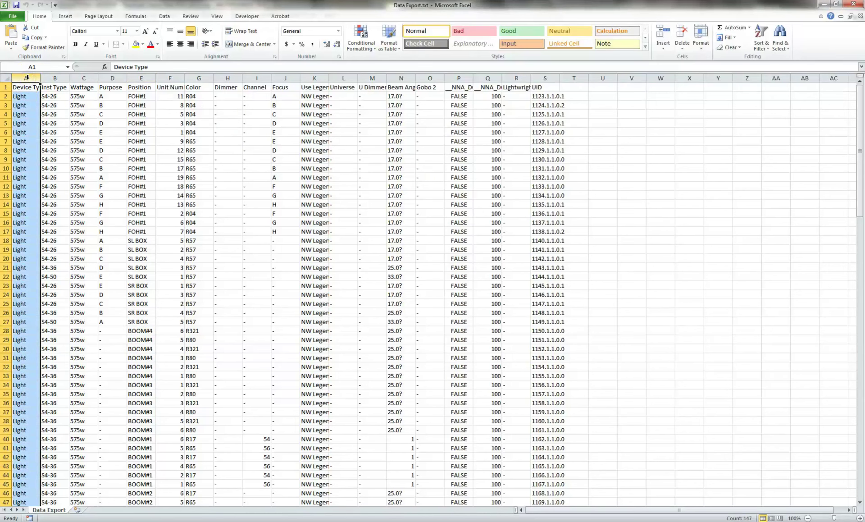
pyautogui.moveTo(26, 77); pyautogui.dragTo(639, 89)
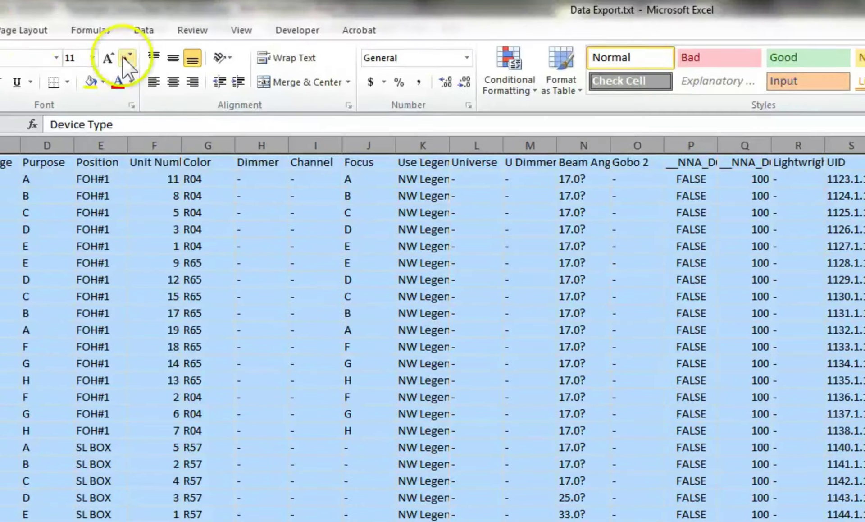
pyautogui.click(163, 17)
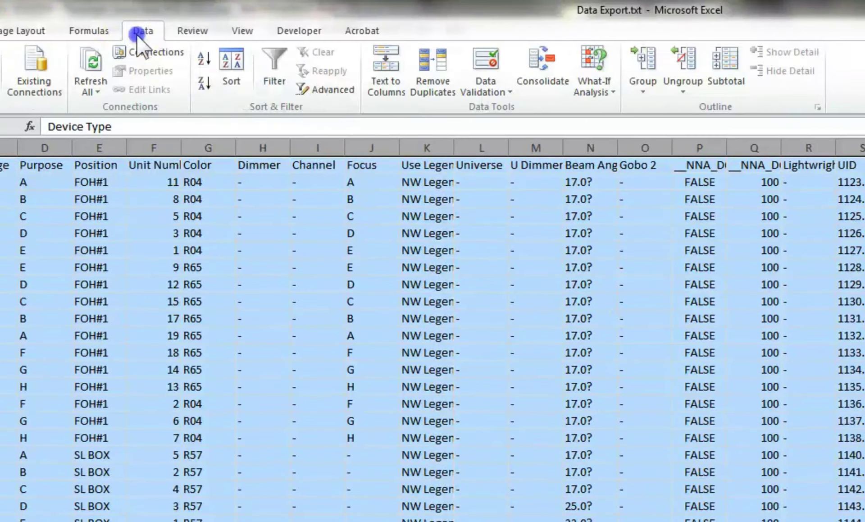
pyautogui.click(238, 63)
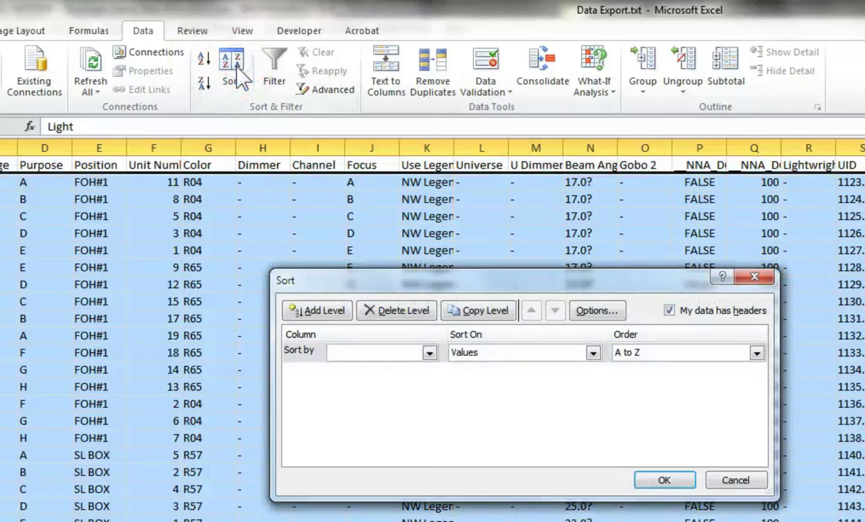
pyautogui.click(429, 353)
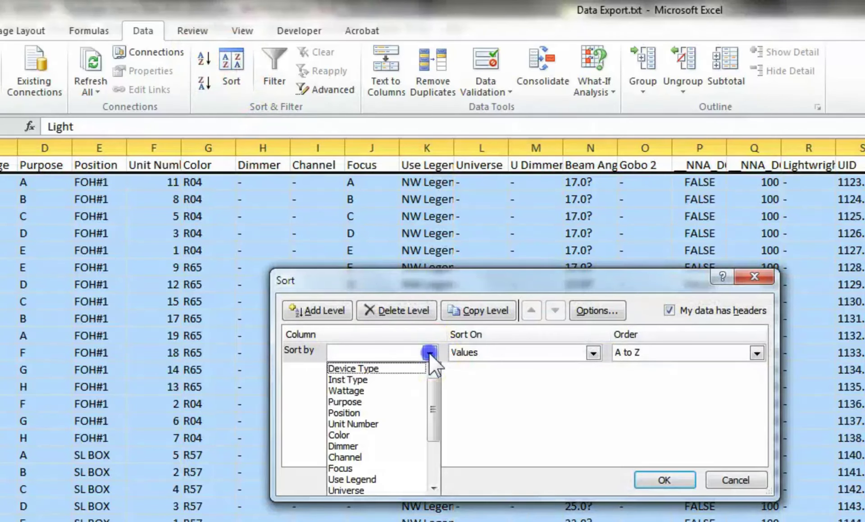
pyautogui.click(377, 411)
pyautogui.click(328, 311)
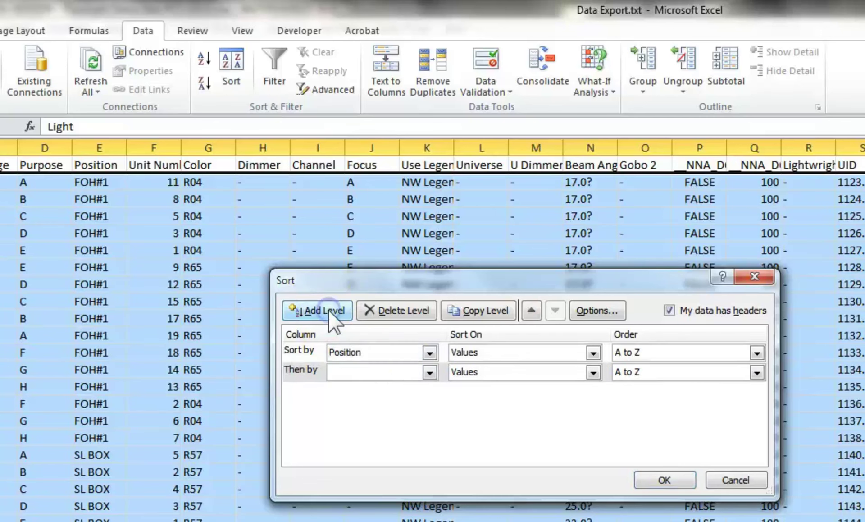
pyautogui.click(429, 373)
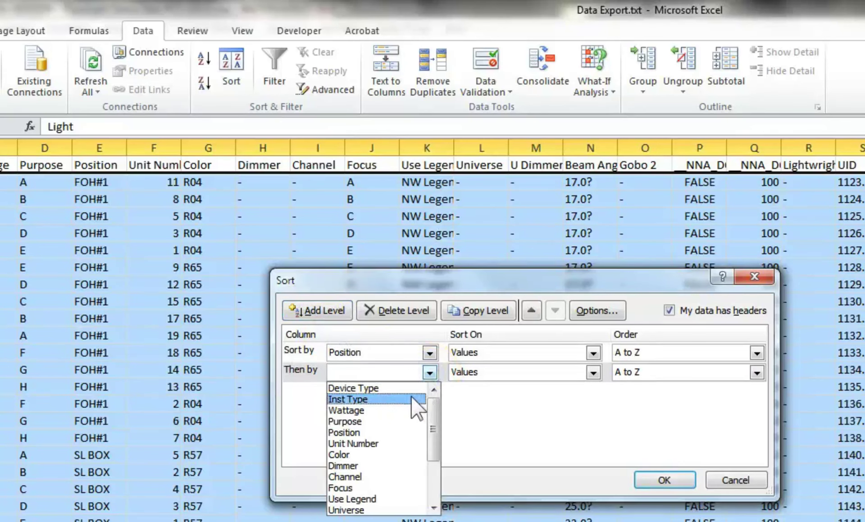
pyautogui.click(394, 443)
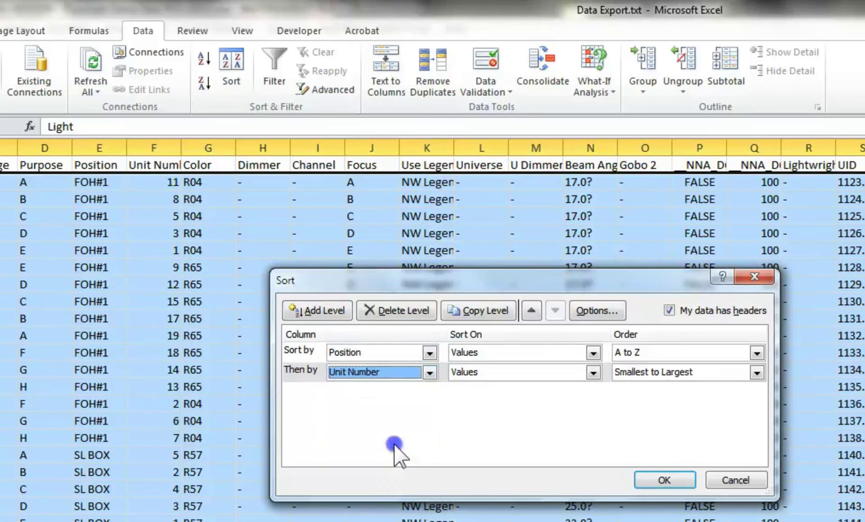
pyautogui.click(658, 482)
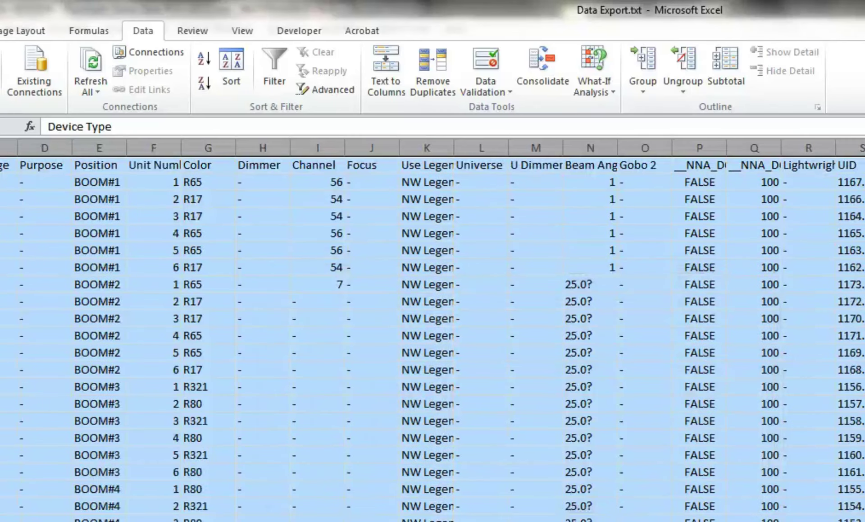
pyautogui.click(446, 420)
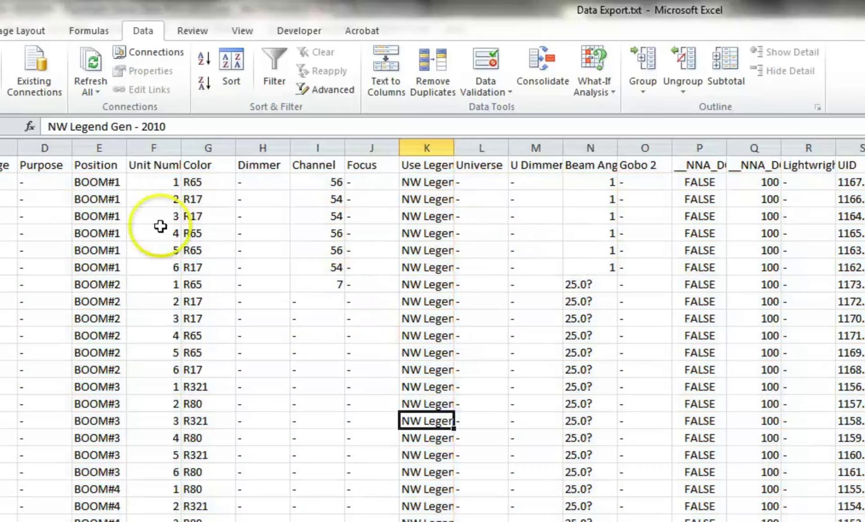
pyautogui.moveTo(99, 182); pyautogui.dragTo(324, 270)
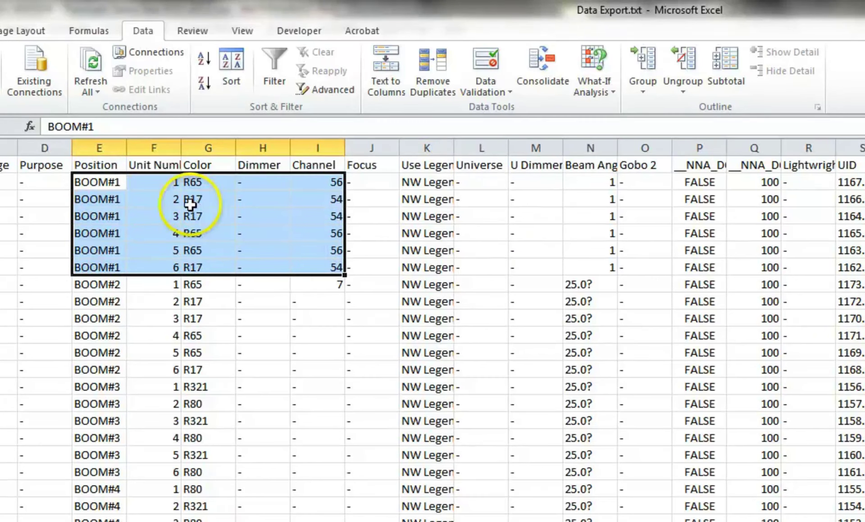
# Step: Center the contents of the Dimmer and Channel columns
pyautogui.click(263, 147)
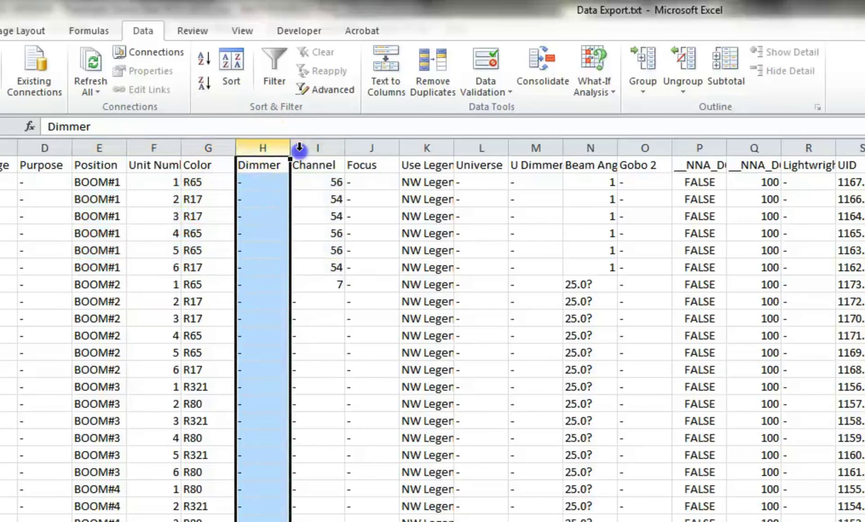
pyautogui.moveTo(299, 148); pyautogui.dragTo(309, 146)
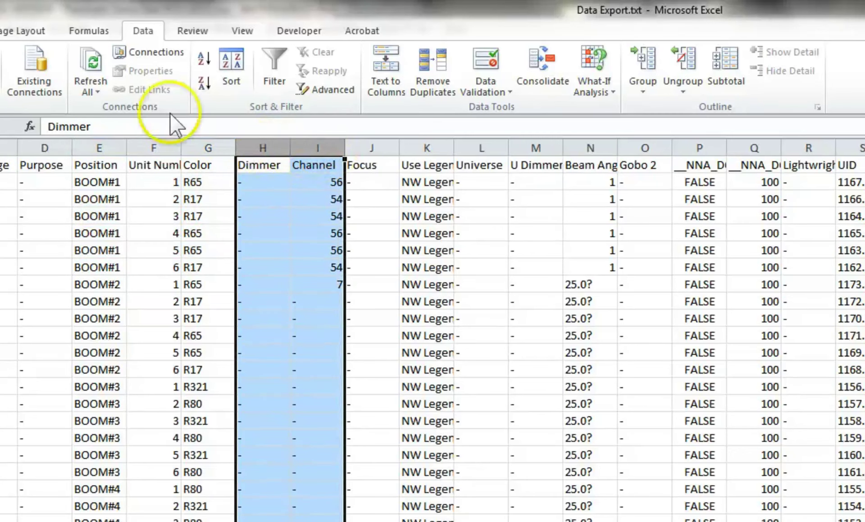
pyautogui.click(1, 31)
pyautogui.click(172, 83)
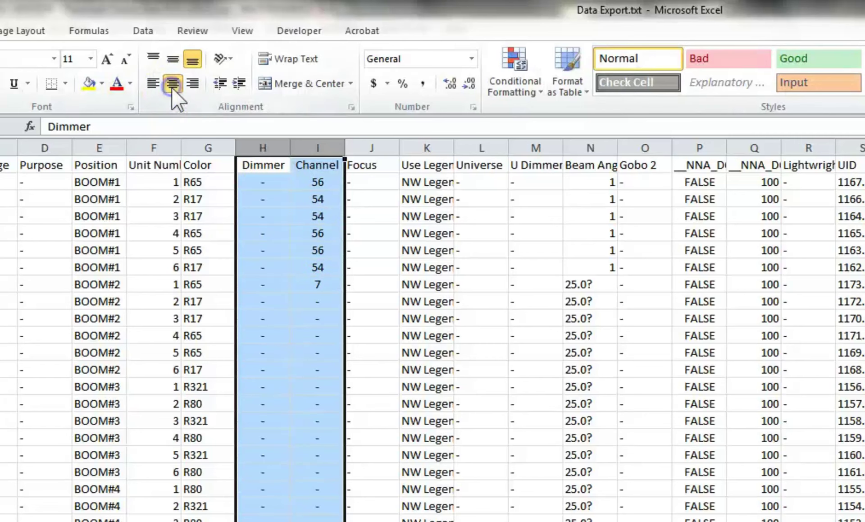
pyautogui.click(315, 364)
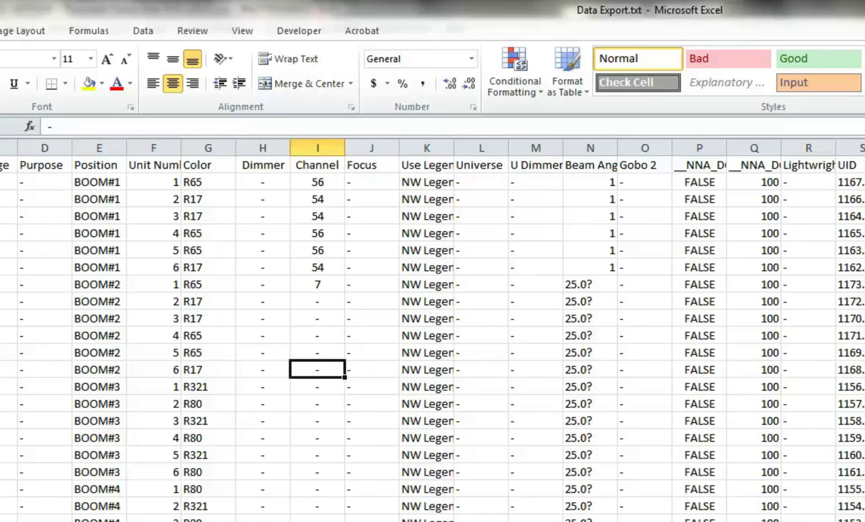
pyautogui.scroll(-10, 433, 338)
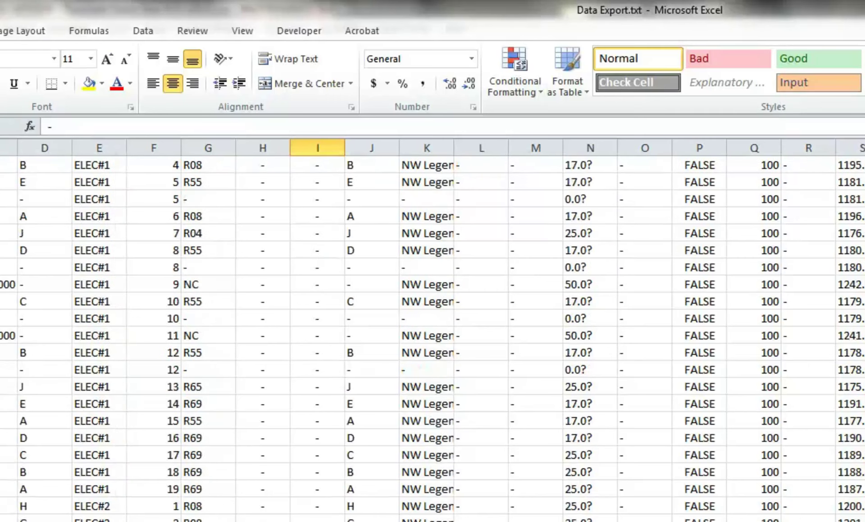
# Step: Fill all the FOH#1 rows, 92 to 115, with yellow
pyautogui.scroll(-20, 432, 338)
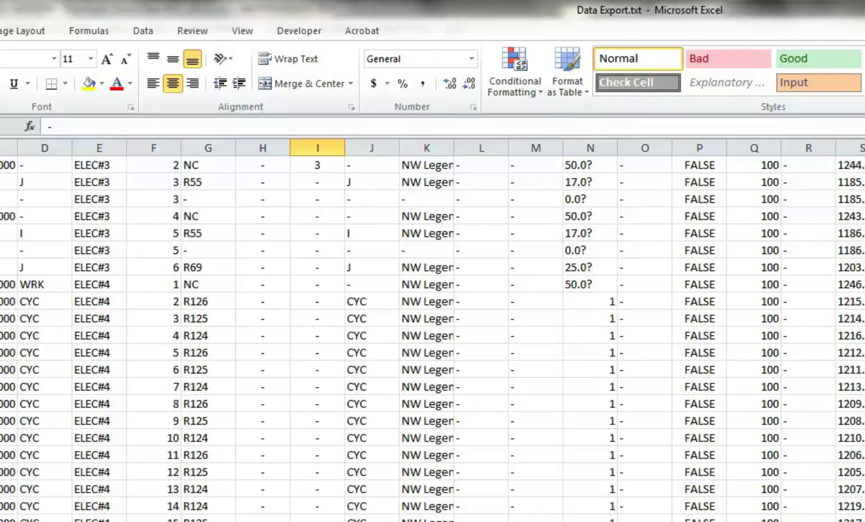
pyautogui.scroll(-5, 433, 338)
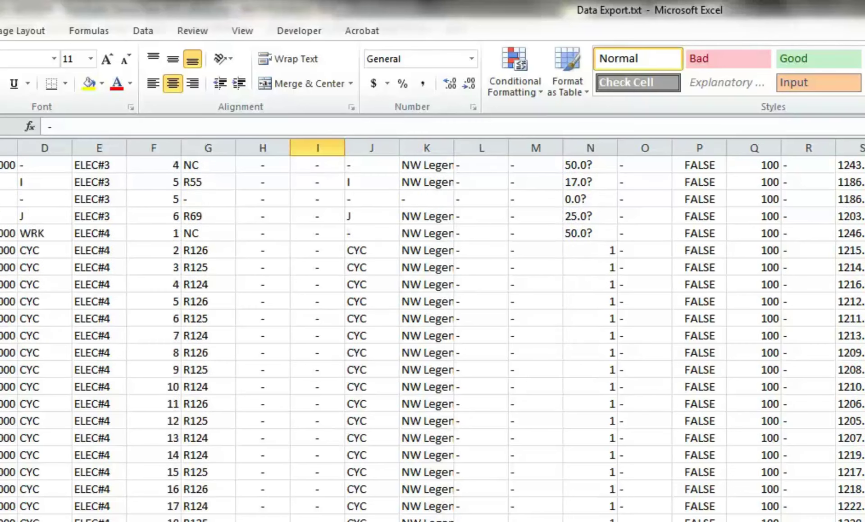
pyautogui.scroll(-1, 42, 464)
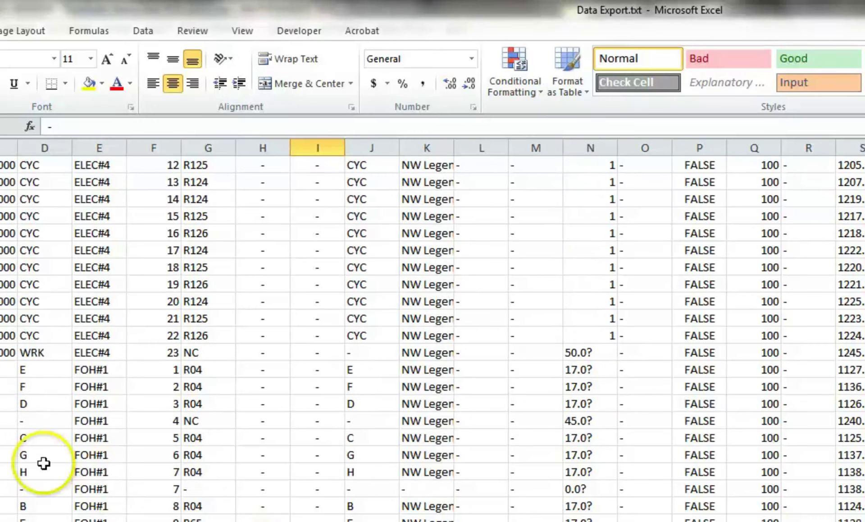
pyautogui.hotkey('shift', 'space')
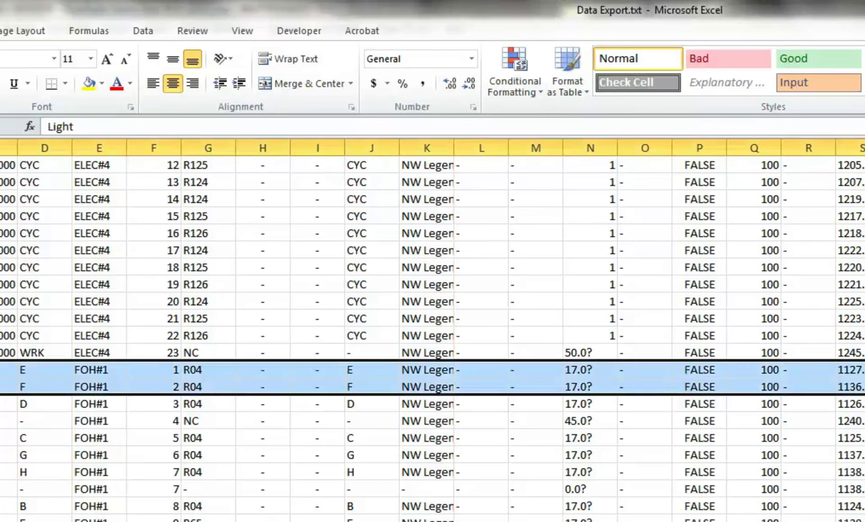
pyautogui.hotkey('shift', 'Down')
pyautogui.hotkey('shift', 'Down')
pyautogui.hotkey('shift', 'Down')
pyautogui.hotkey('shift', 'Down')
pyautogui.hotkey('shift', 'Down')
pyautogui.hotkey('shift', 'Down')
pyautogui.hotkey('shift', 'Down')
pyautogui.hotkey('shift', 'Down')
pyautogui.hotkey('shift', 'Down')
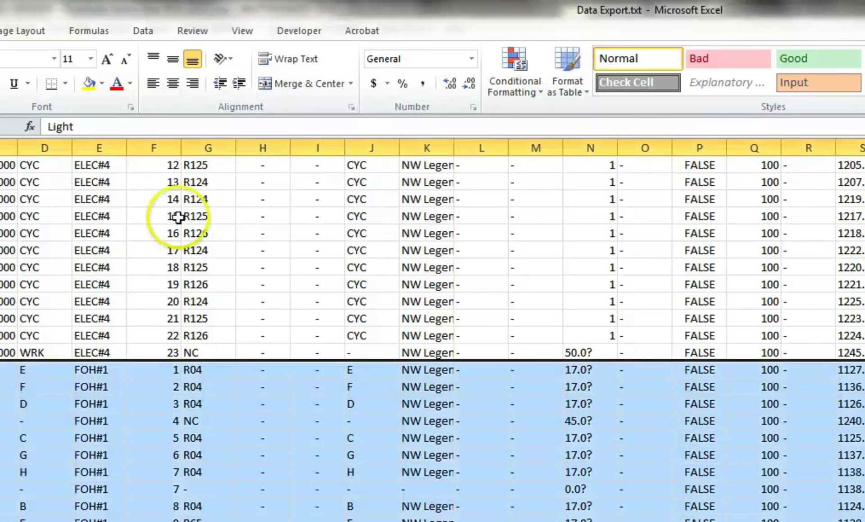
pyautogui.click(90, 84)
pyautogui.click(273, 249)
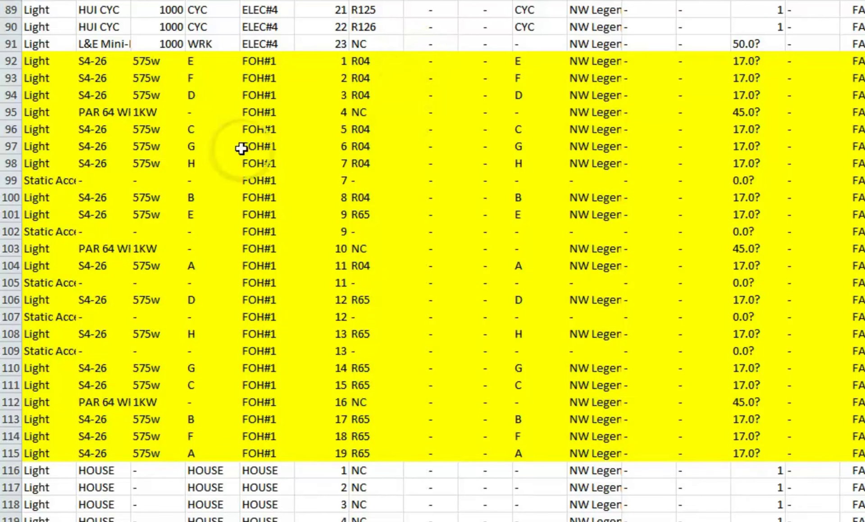
# Step: Examine the Static Accessory rows among the highlighted FOH#1 instruments, such as rows 99, 102 and 109
pyautogui.click(11, 180)
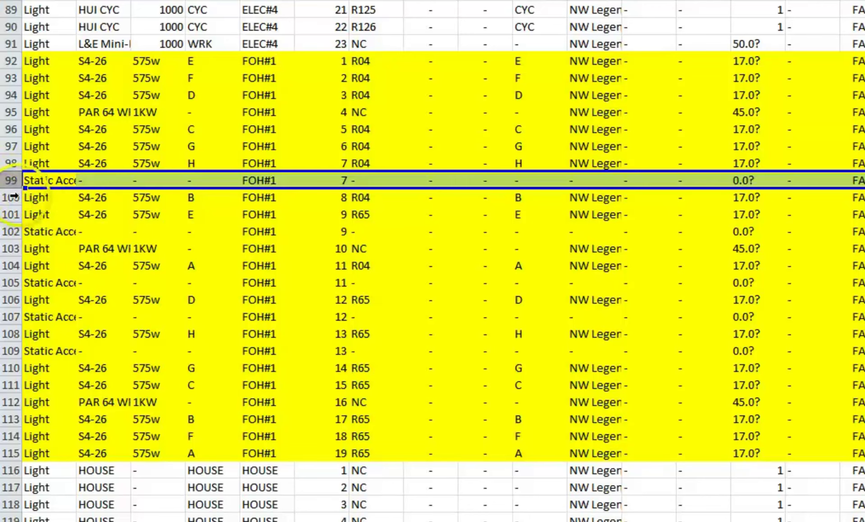
pyautogui.click(12, 231)
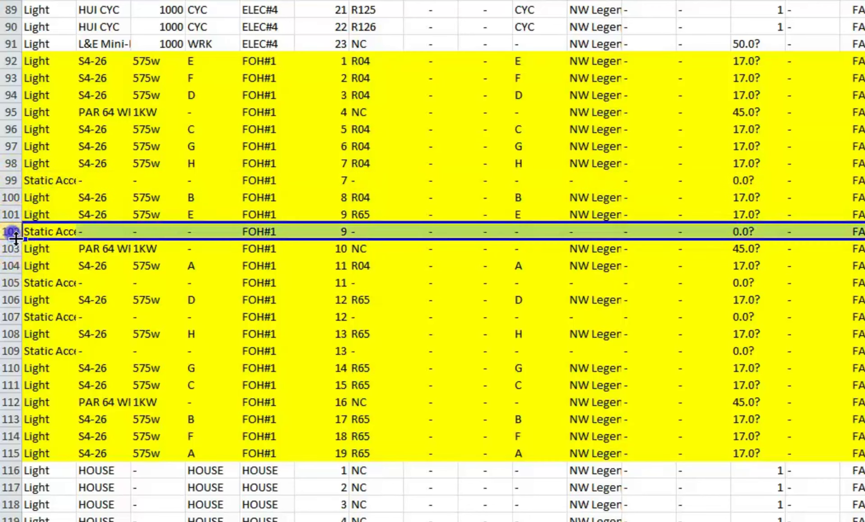
pyautogui.click(11, 282)
pyautogui.click(12, 350)
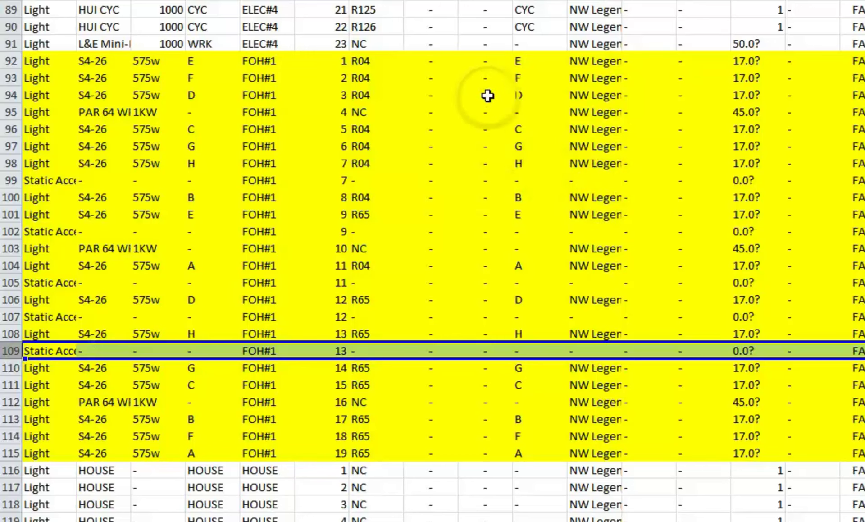
# Step: Enter channels 13, 14, 12 and 99 for FOH#1 units 1 to 4 in the Channel column
pyautogui.click(495, 61)
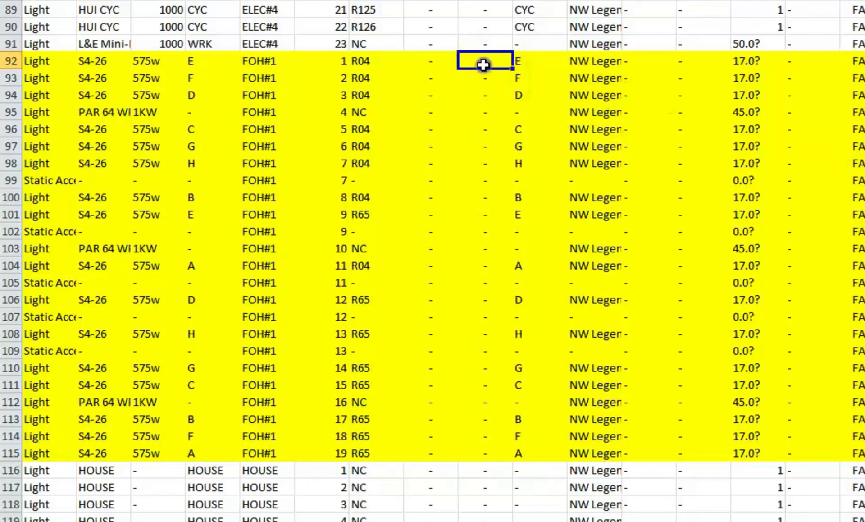
pyautogui.write('13')
pyautogui.press('Return')
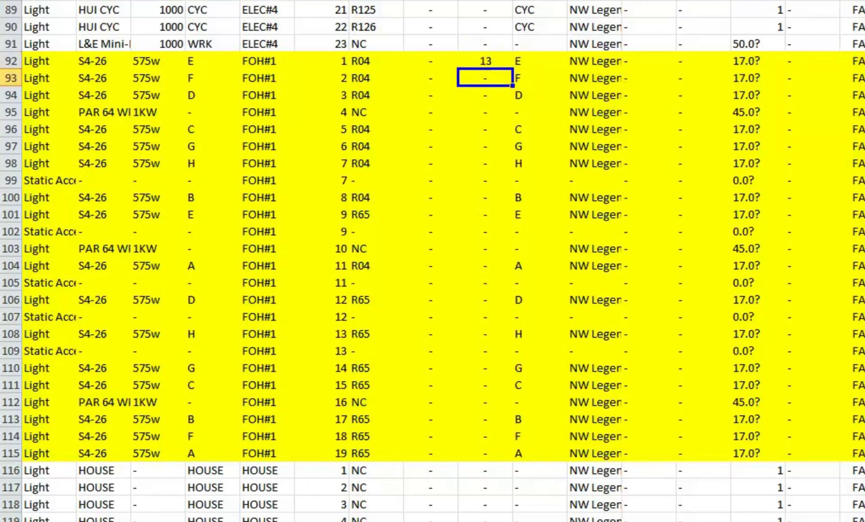
pyautogui.write('14')
pyautogui.press('Return')
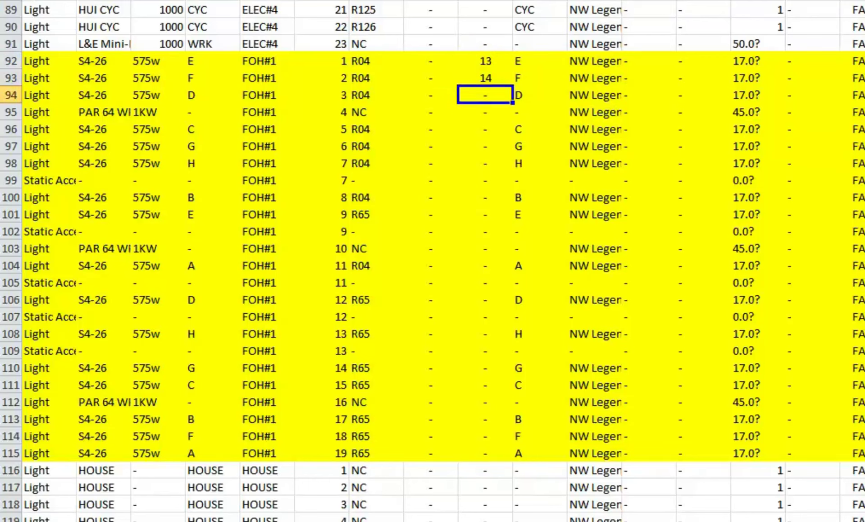
pyautogui.write('12')
pyautogui.press('Return')
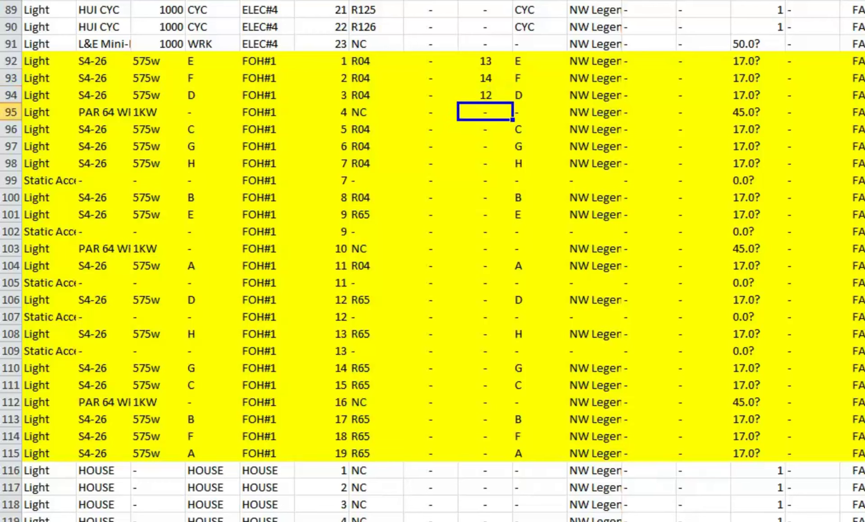
pyautogui.write('99')
pyautogui.press('Return')
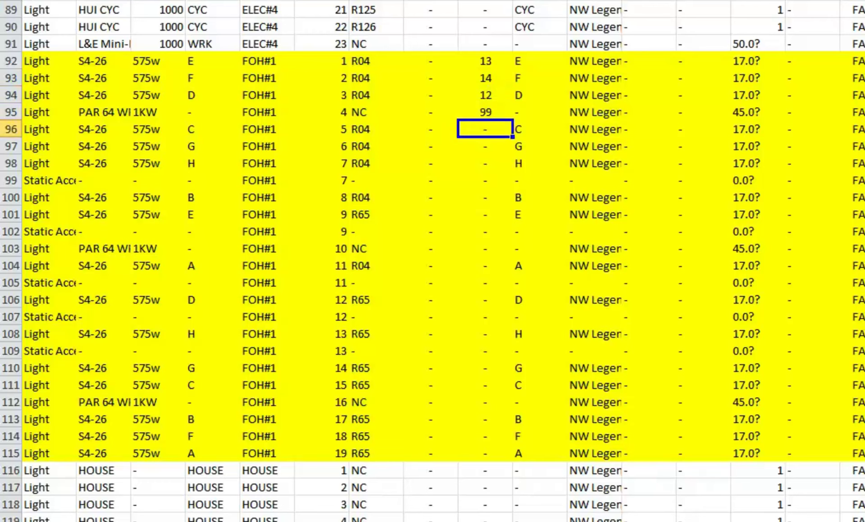
# Step: Assign channel 11 to FOH#1 units 5 and 6 and channel 10 to the lights at units 7 and 8, skipping the accessory row
pyautogui.write('11')
pyautogui.press('Return')
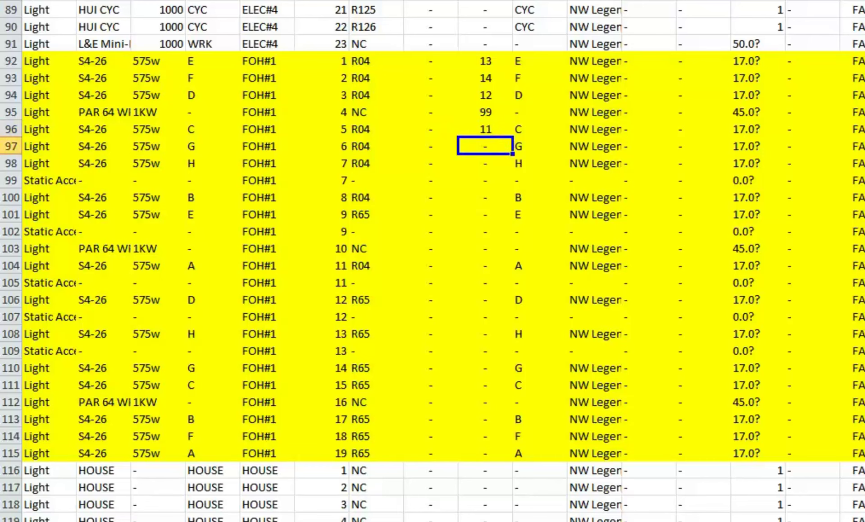
pyautogui.write('11')
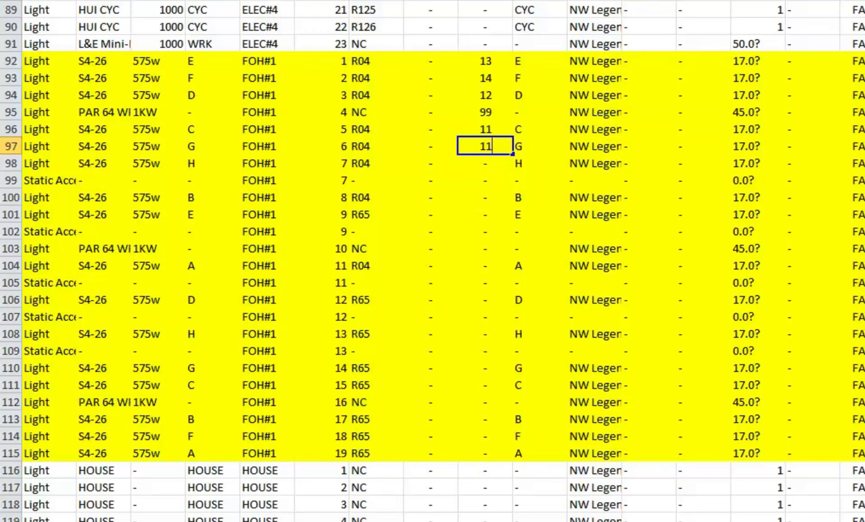
pyautogui.press('Return')
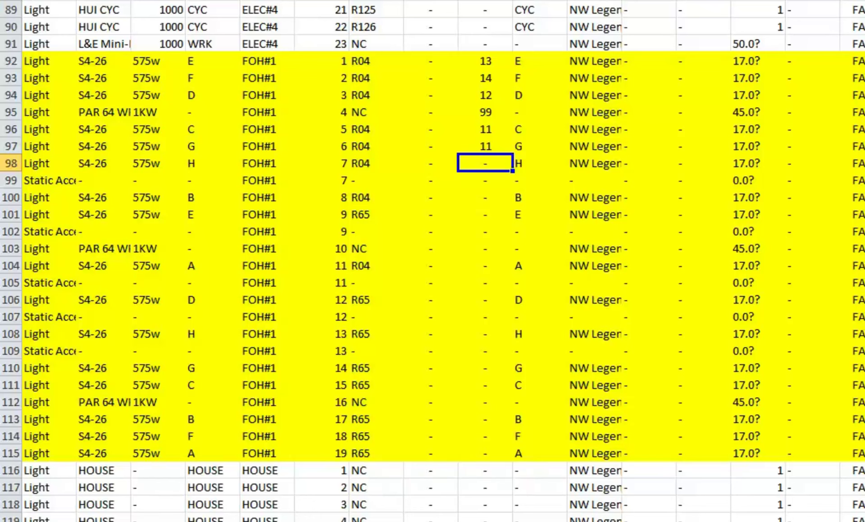
pyautogui.write('10')
pyautogui.press('Return')
pyautogui.press('Down')
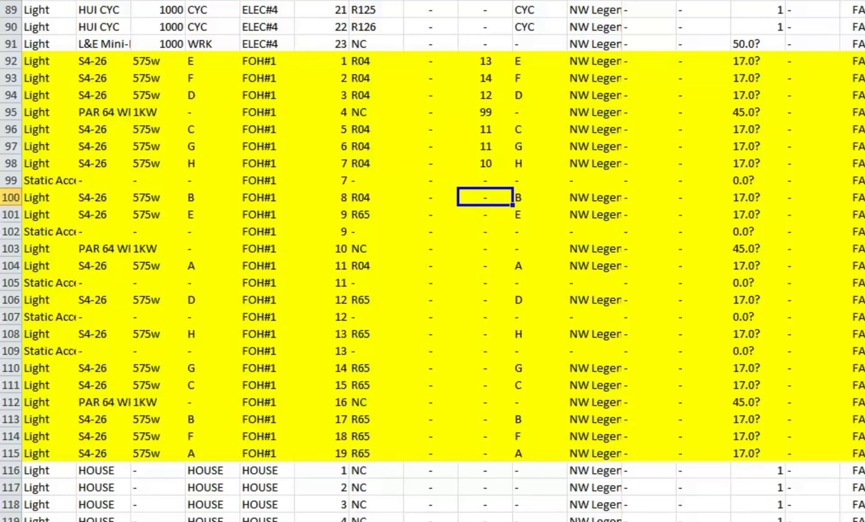
pyautogui.write('10')
pyautogui.press('Return')
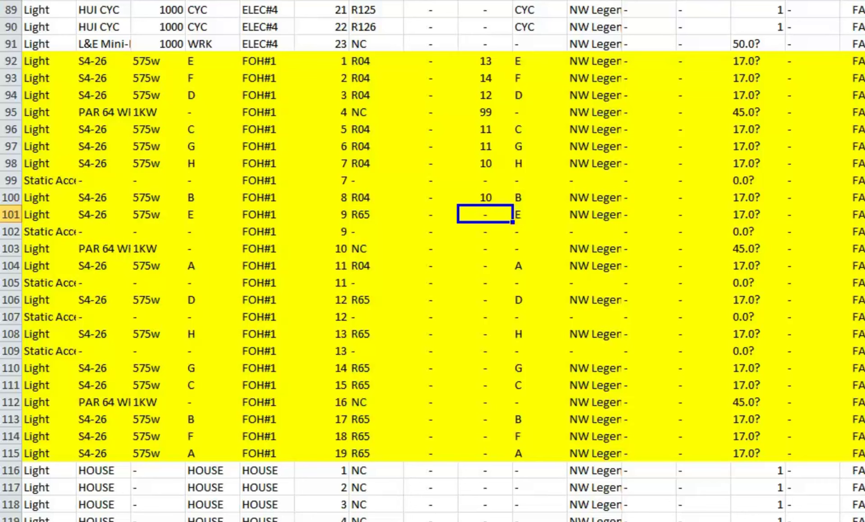
# Step: Set the channels of the FOH#1 lights at units 9, 10 and 11 to 5, 99 and 9
pyautogui.write('5')
pyautogui.press('Return')
pyautogui.press('Return')
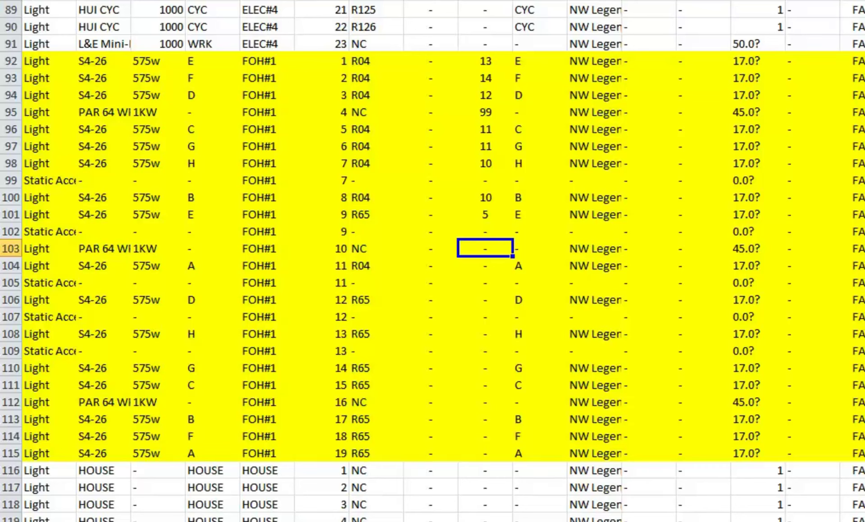
pyautogui.write('99')
pyautogui.press('Return')
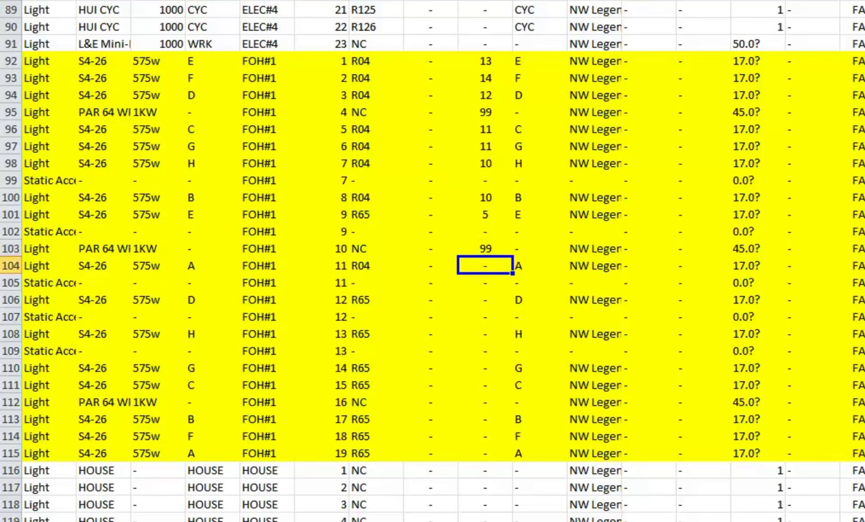
pyautogui.write('11')
pyautogui.click(485, 249)
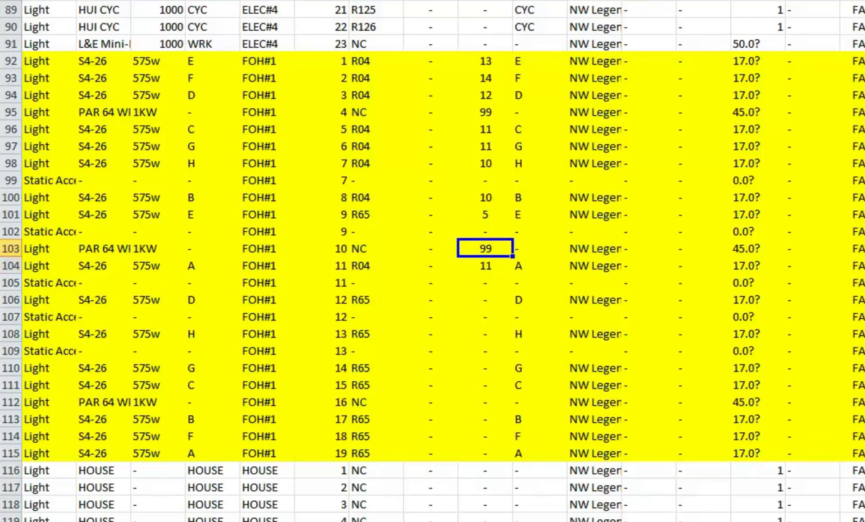
pyautogui.click(485, 265)
pyautogui.write('9')
pyautogui.press('Return')
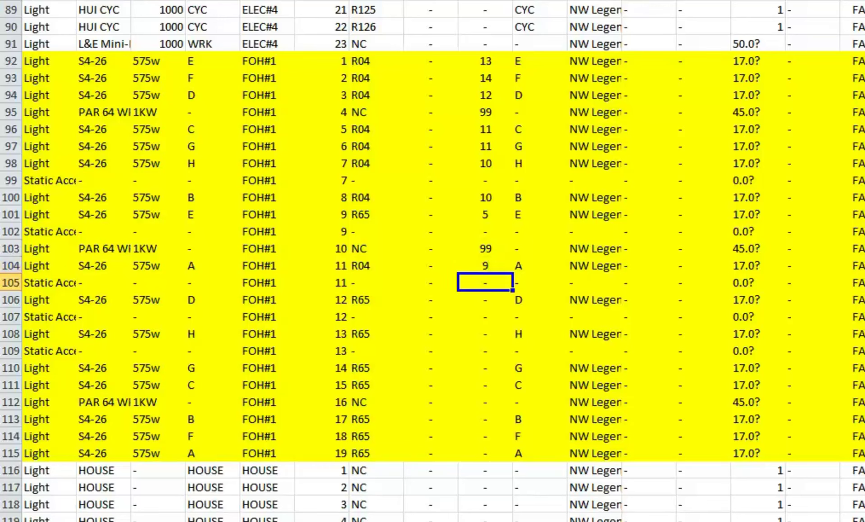
# Step: Assign channel 4 to the FOH#1 lights at units 12 and 13, leaving their accessory rows blank
pyautogui.click(486, 300)
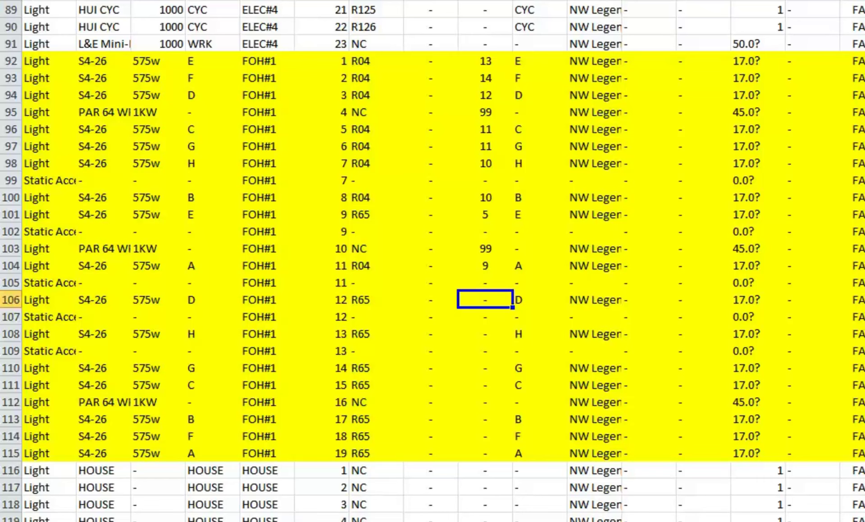
pyautogui.write('4')
pyautogui.press('Return')
pyautogui.click(486, 333)
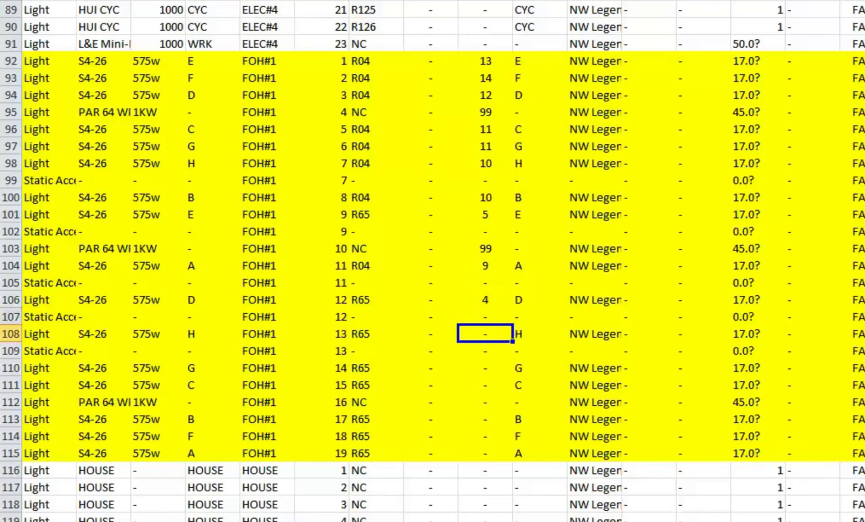
pyautogui.write('4')
pyautogui.press('Return')
# Step: Enter channel 3 for FOH#1 units 14 and 15 and channel 99 for unit 16
pyautogui.click(485, 367)
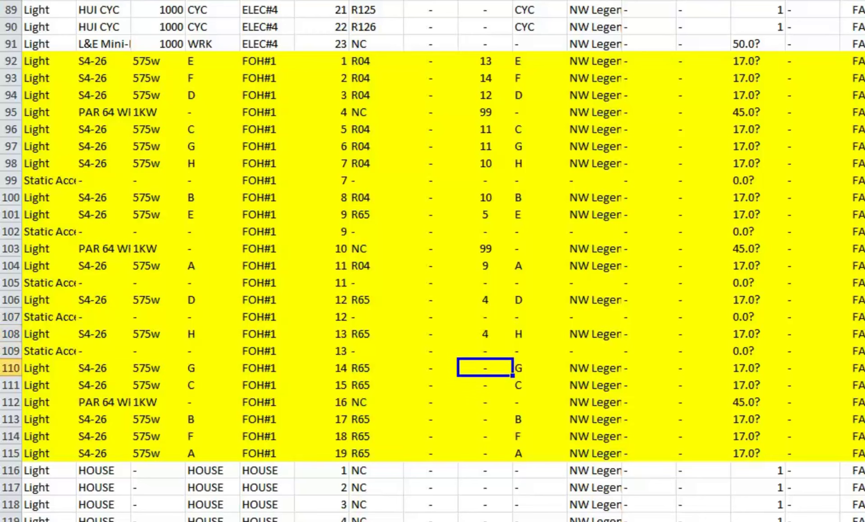
pyautogui.write('3')
pyautogui.press('Return')
pyautogui.write('3')
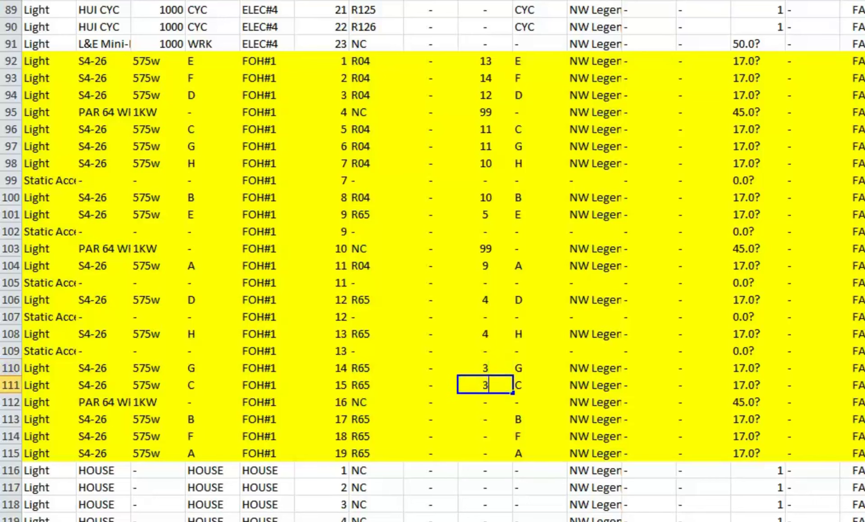
pyautogui.press('Return')
pyautogui.write('99')
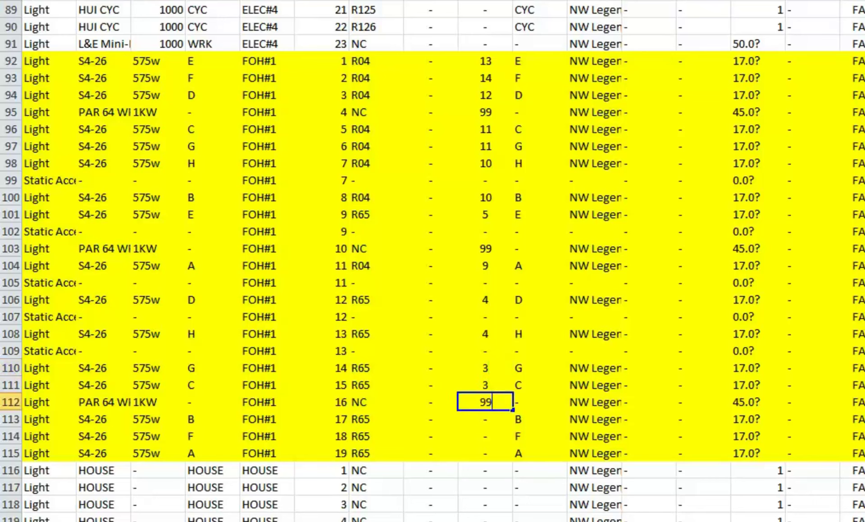
pyautogui.press('Return')
# Step: Enter channels 2, 6 and 1 for FOH#1 units 17, 18 and 19
pyautogui.write('2')
pyautogui.press('Return')
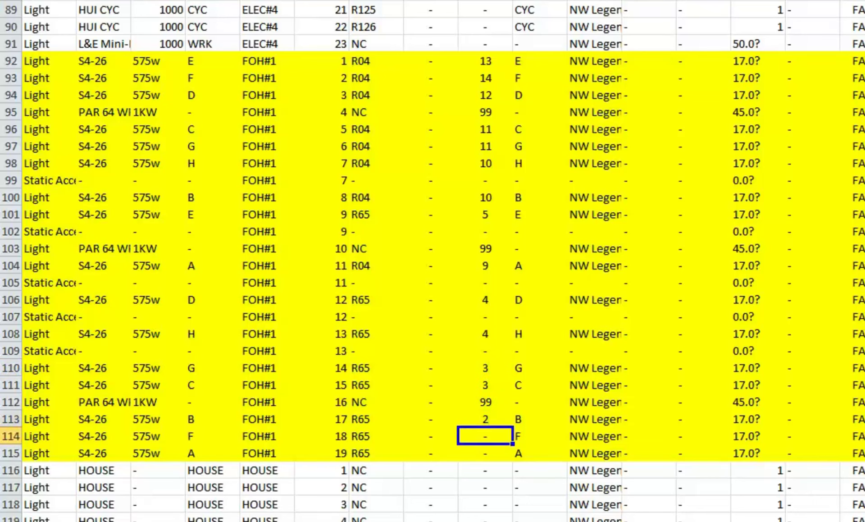
pyautogui.write('6')
pyautogui.press('Return')
pyautogui.write('1')
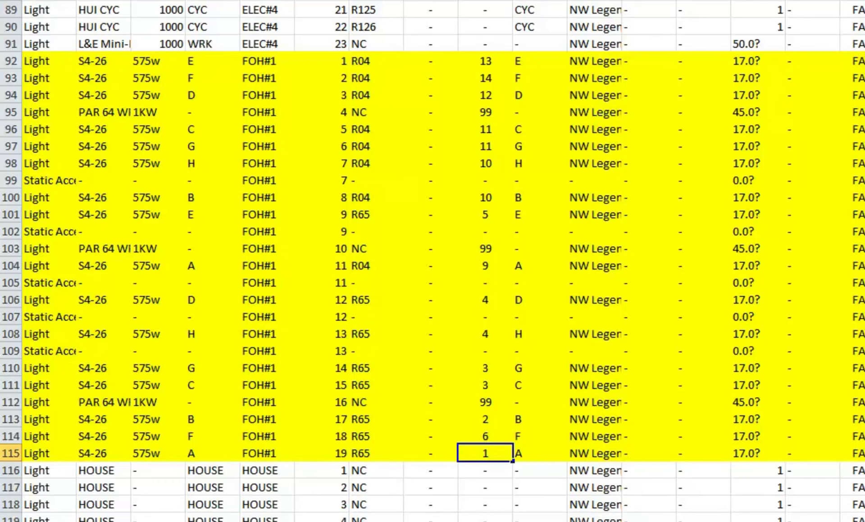
pyautogui.click(852, 300)
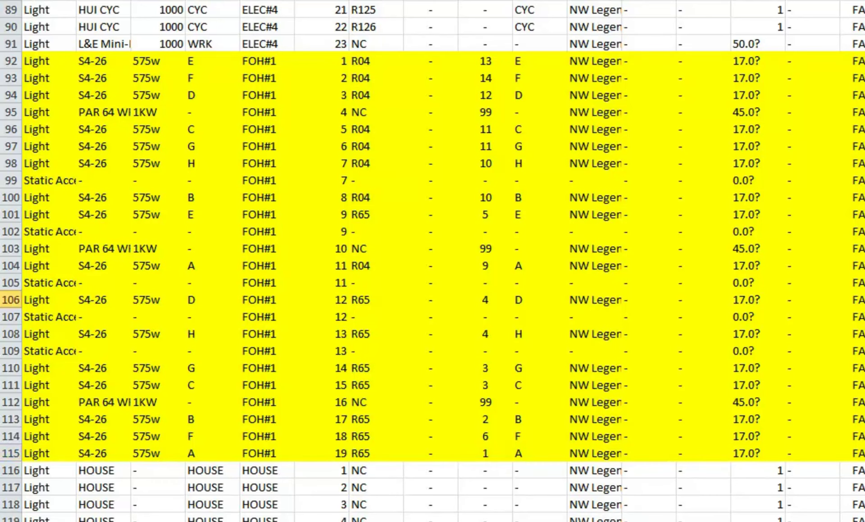
pyautogui.hotkey('shift', 'Up')
pyautogui.hotkey('shift', 'Up')
pyautogui.scroll(8, 433, 261)
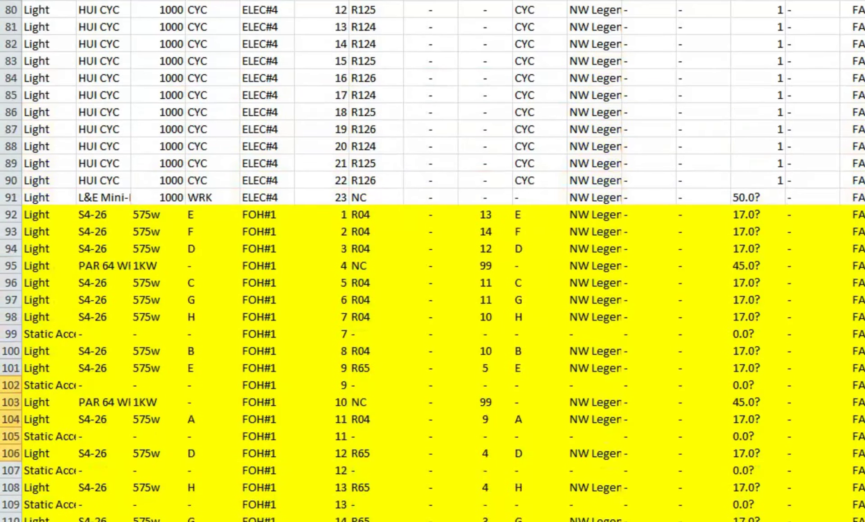
pyautogui.scroll(14, 433, 261)
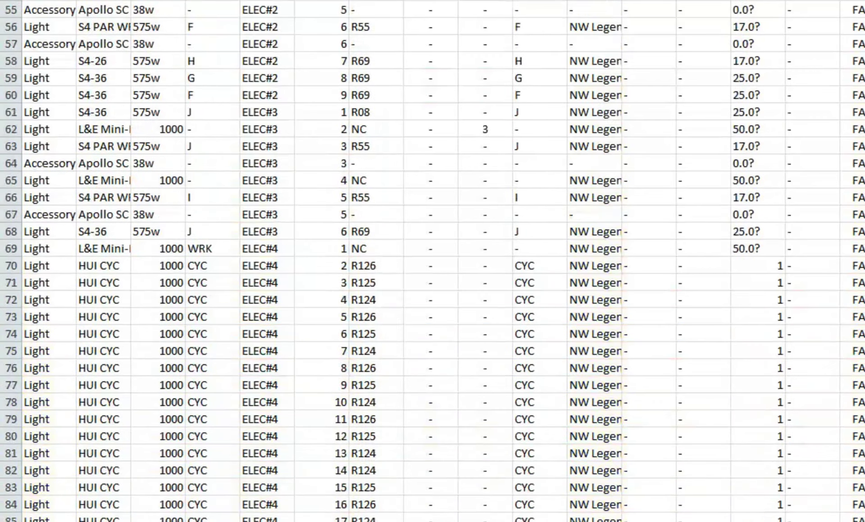
pyautogui.scroll(1, 432, 261)
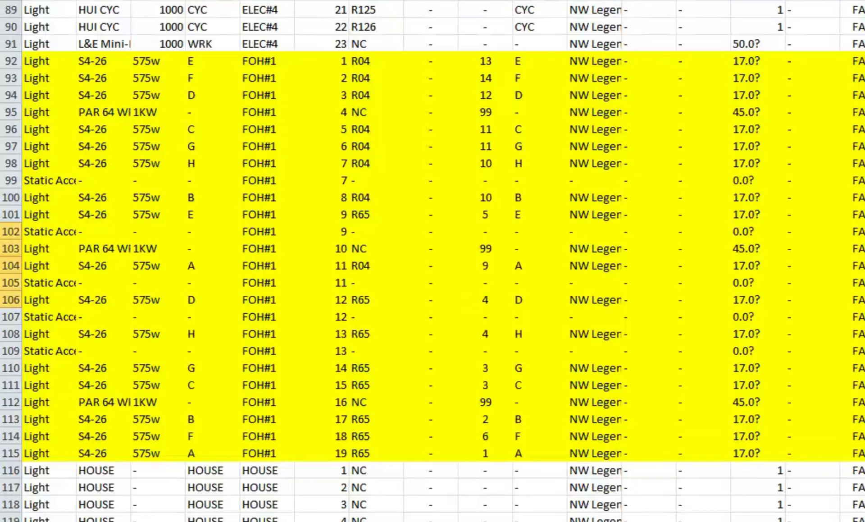
pyautogui.scroll(3, 433, 261)
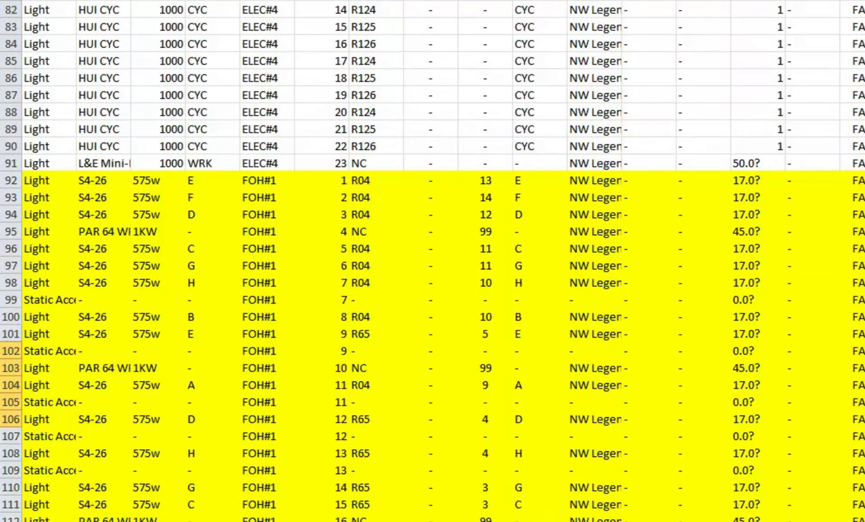
# Step: Enter channels 60 and 58 for BOOM#4 units 1 and 2
pyautogui.scroll(-3, 433, 261)
pyautogui.scroll(14, 432, 261)
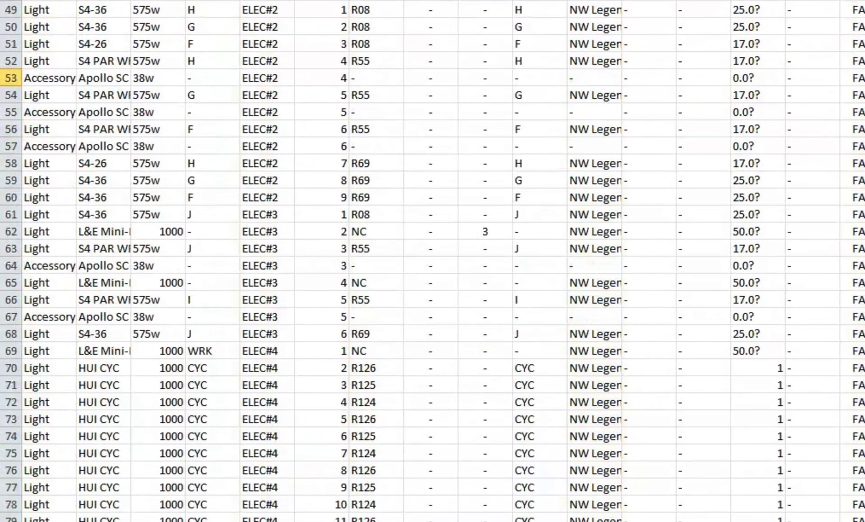
pyautogui.scroll(9, 433, 261)
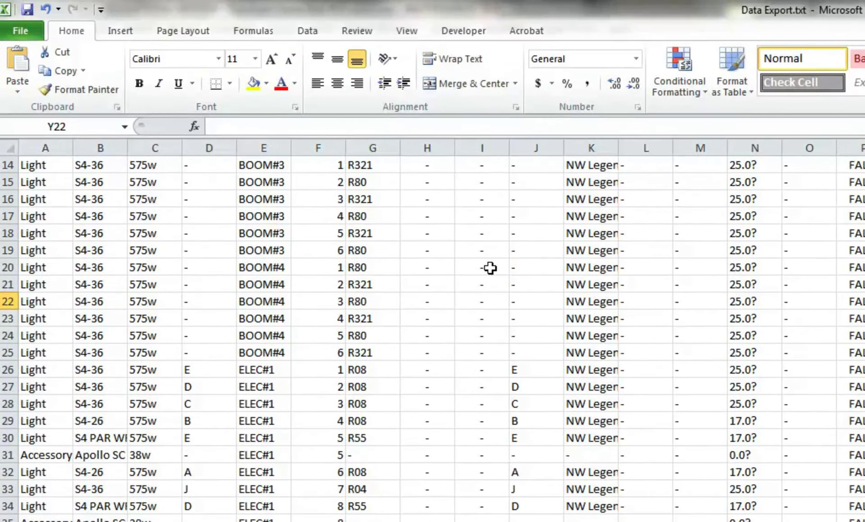
pyautogui.click(490, 267)
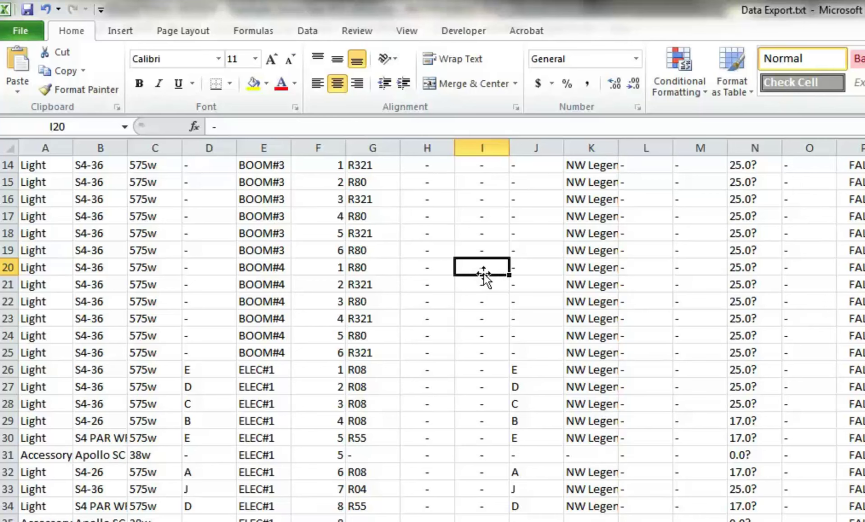
pyautogui.click(485, 268)
pyautogui.write('60')
pyautogui.press('Return')
pyautogui.write('58')
pyautogui.press('Return')
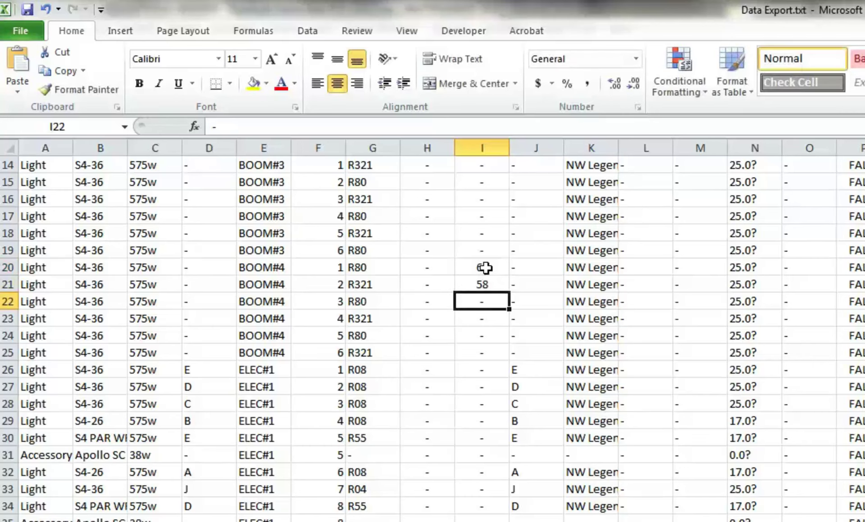
# Step: Fill in the channels of BOOM#4 units 3 to 6, alternating 60 and 58
pyautogui.write('60')
pyautogui.press('Return')
pyautogui.write('58')
pyautogui.press('Return')
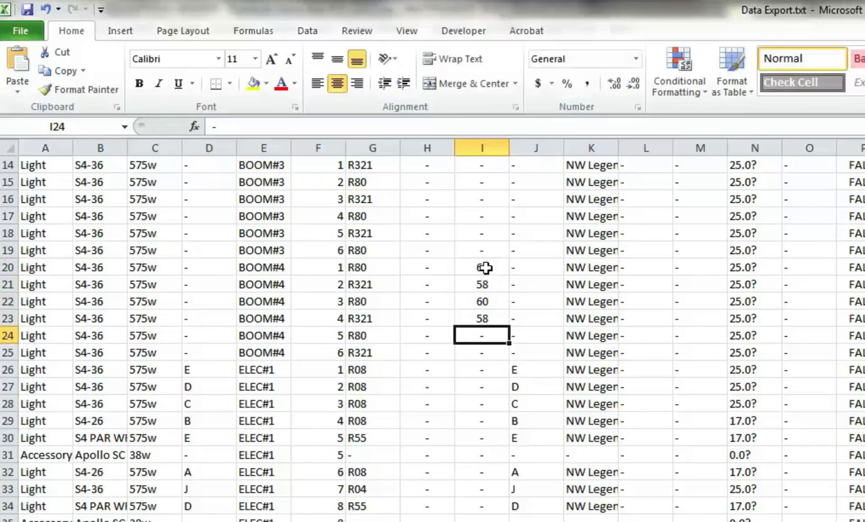
pyautogui.write('60')
pyautogui.press('Return')
pyautogui.write('58')
pyautogui.press('Return')
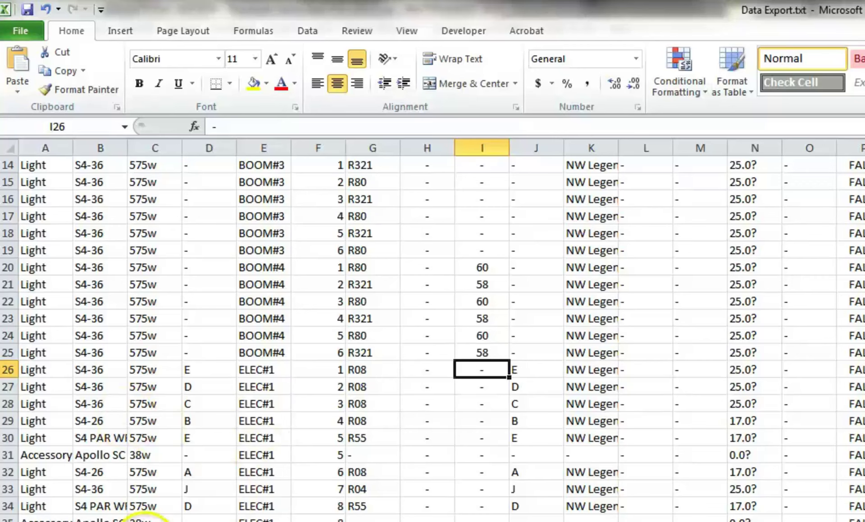
# Step: Save Data Export.txt, keeping it in the tab-delimited text format
pyautogui.click(20, 29)
pyautogui.click(34, 67)
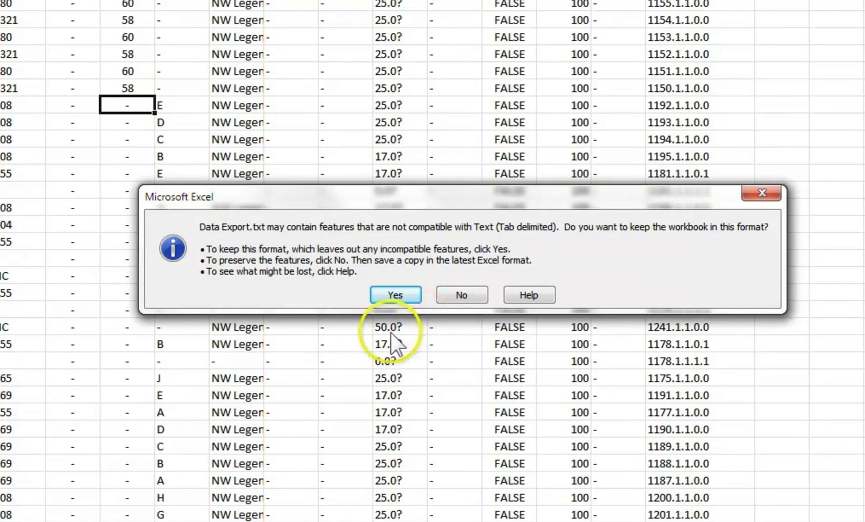
pyautogui.click(389, 292)
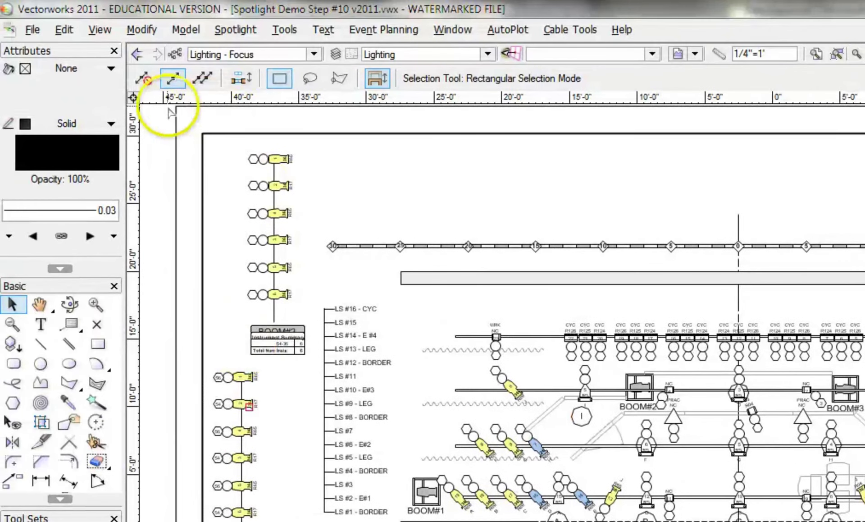
# Step: In Vectorworks, start an instrument data import and choose Data Export.txt from the Spotlight Demo folder as its source
pyautogui.click(31, 30)
pyautogui.moveTo(93, 344)
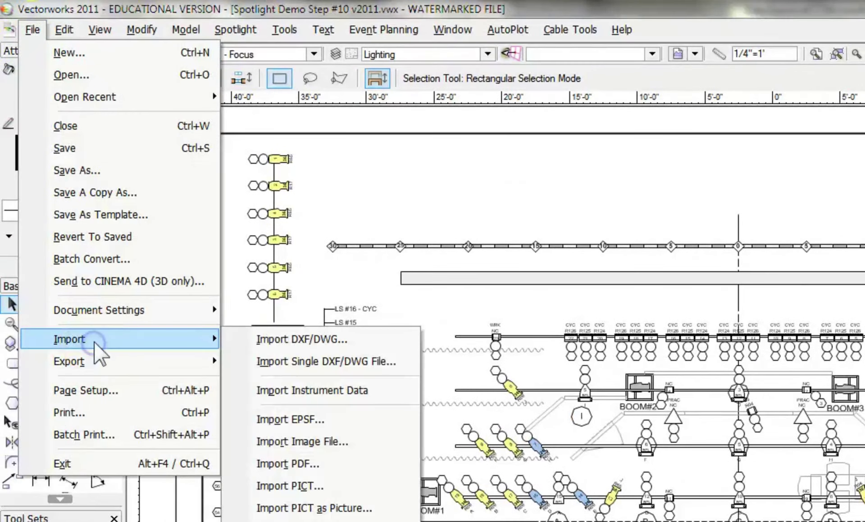
pyautogui.click(346, 389)
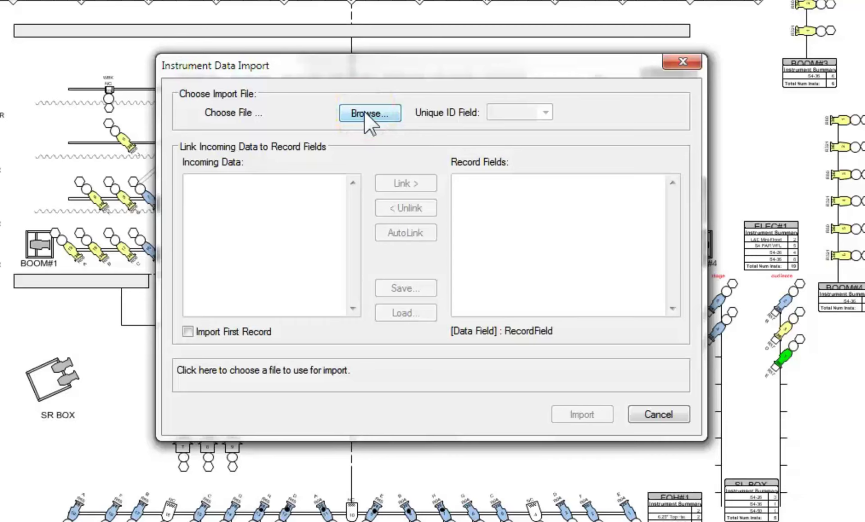
pyautogui.click(365, 112)
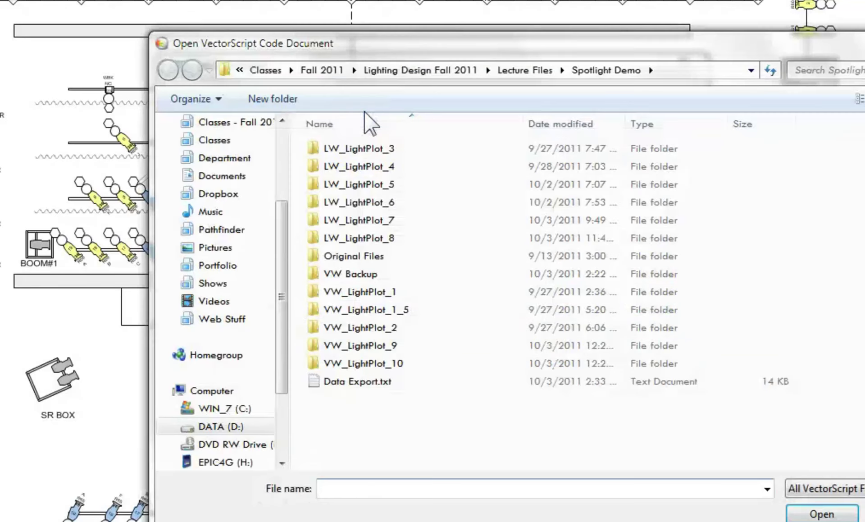
pyautogui.click(343, 382)
pyautogui.doubleClick(345, 383)
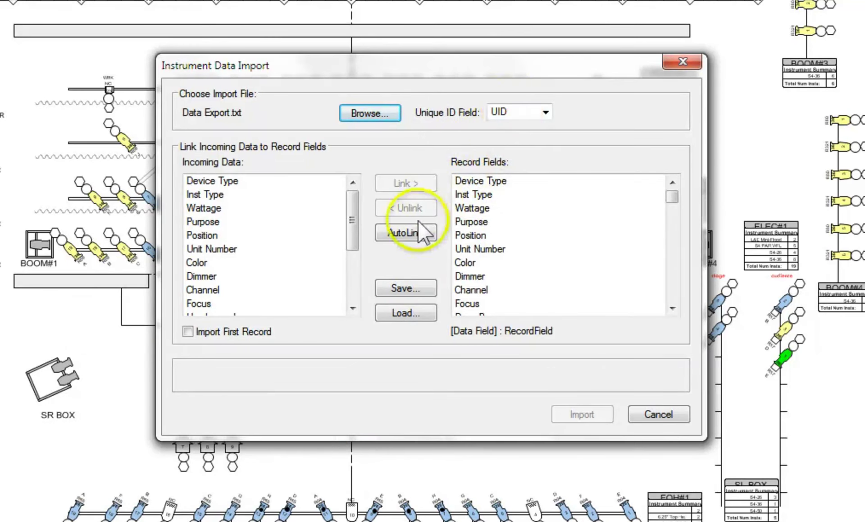
# Step: Automatically link all incoming data to the matching record fields and import the instrument data
pyautogui.click(407, 232)
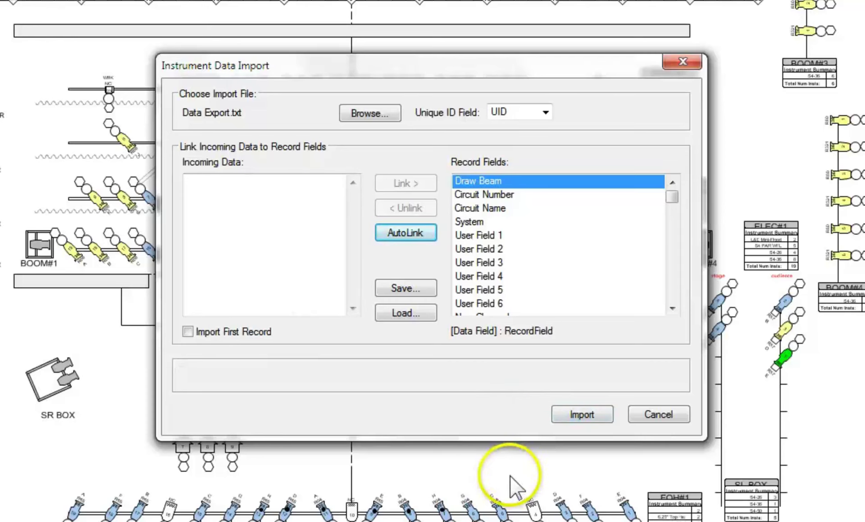
pyautogui.click(582, 412)
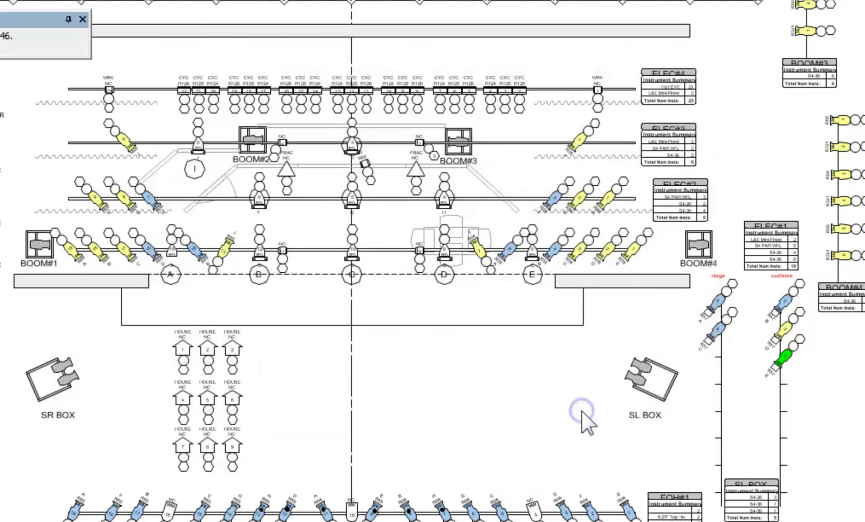
pyautogui.click(209, 520)
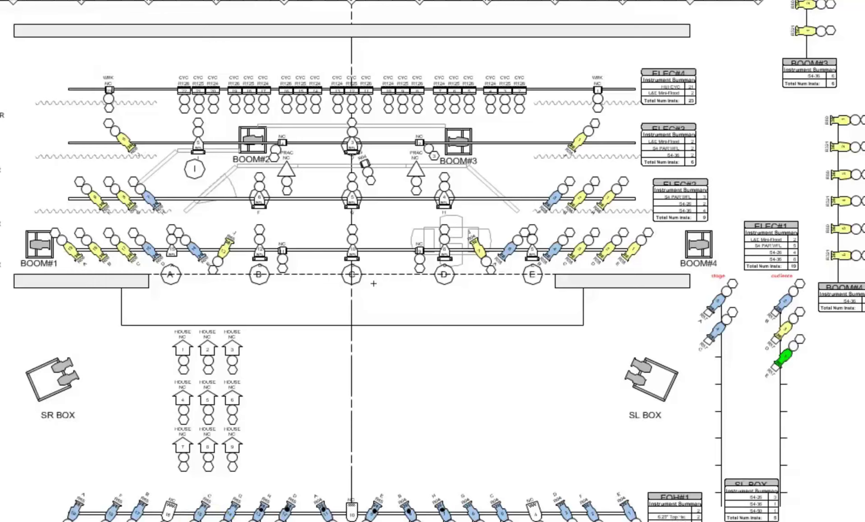
# Step: Refresh the instruments on the plot and check the channel numbers on BOOM#4 and along the FOH#1 pipe
pyautogui.click(224, 451)
pyautogui.moveTo(396, 178); pyautogui.dragTo(852, 519)
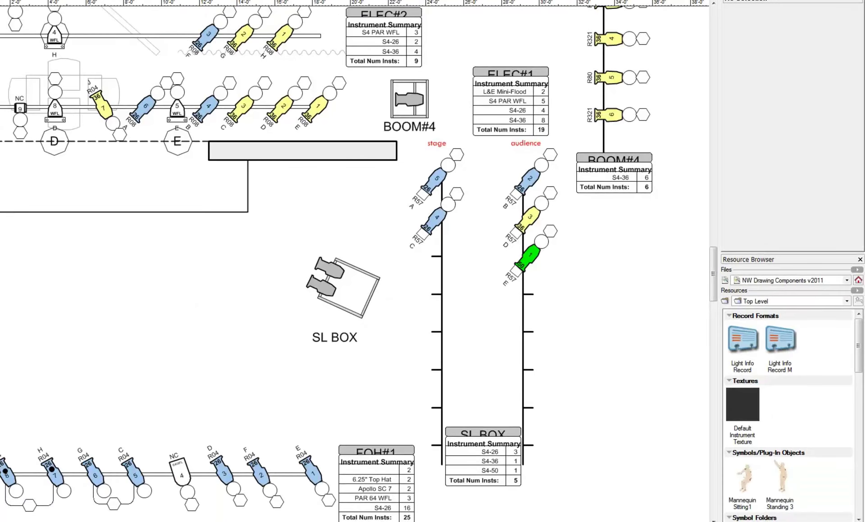
pyautogui.click(70, 16)
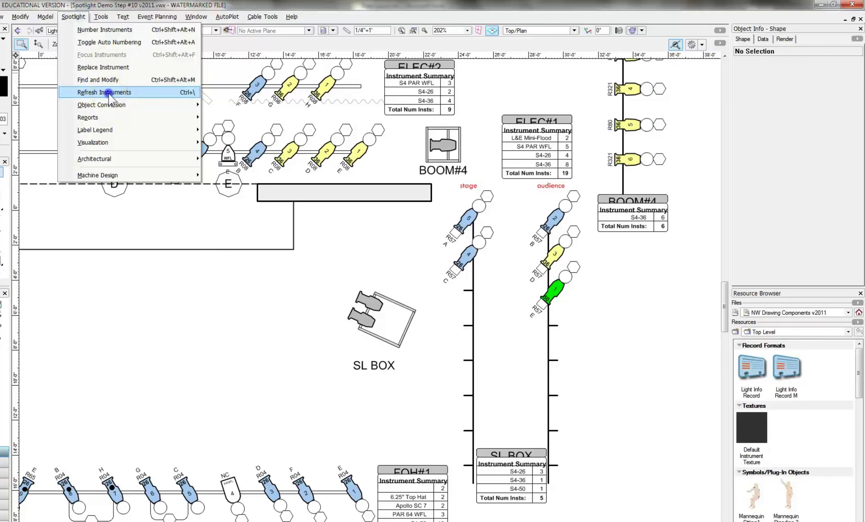
pyautogui.click(109, 93)
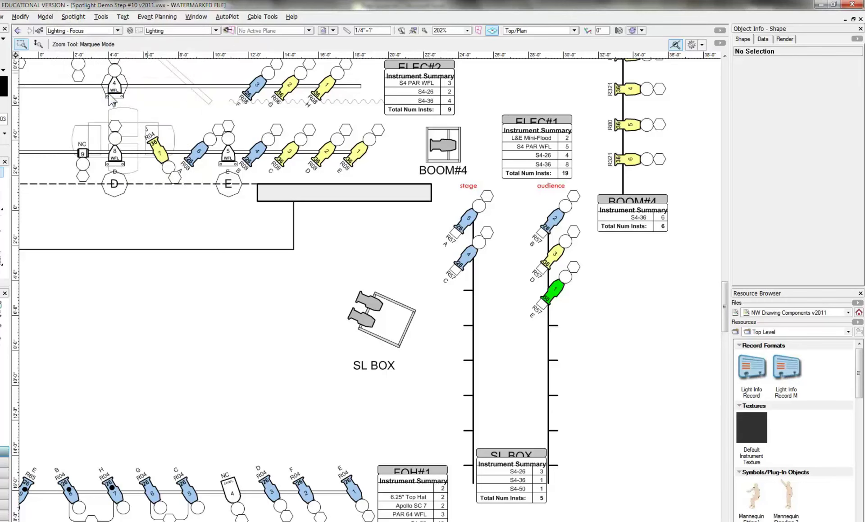
pyautogui.click(170, 260)
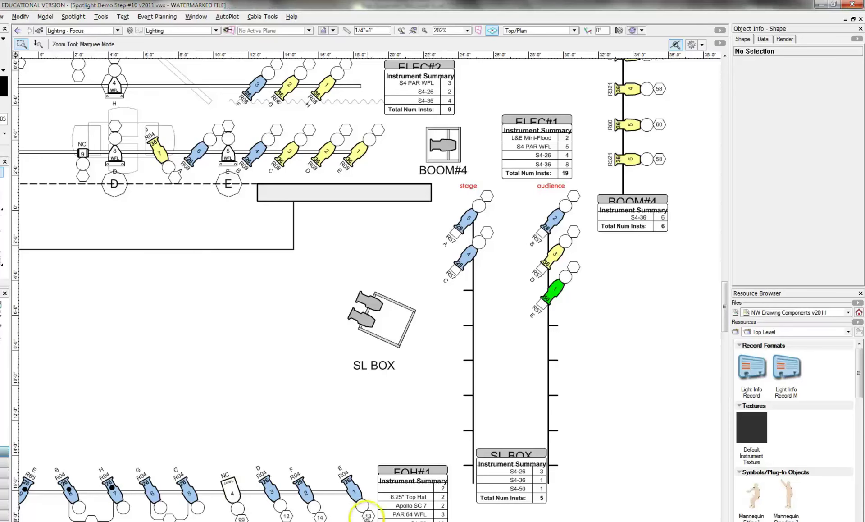
pyautogui.hscroll(-10, 370, 287)
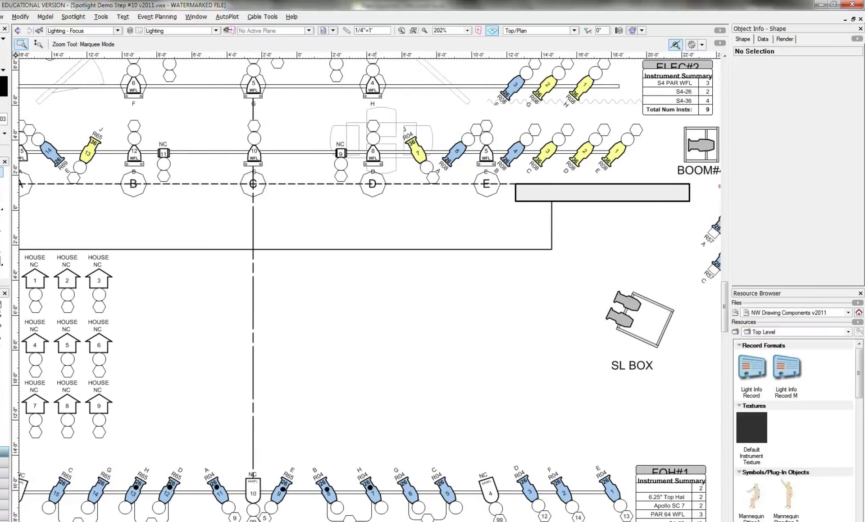
pyautogui.hscroll(-3, 370, 287)
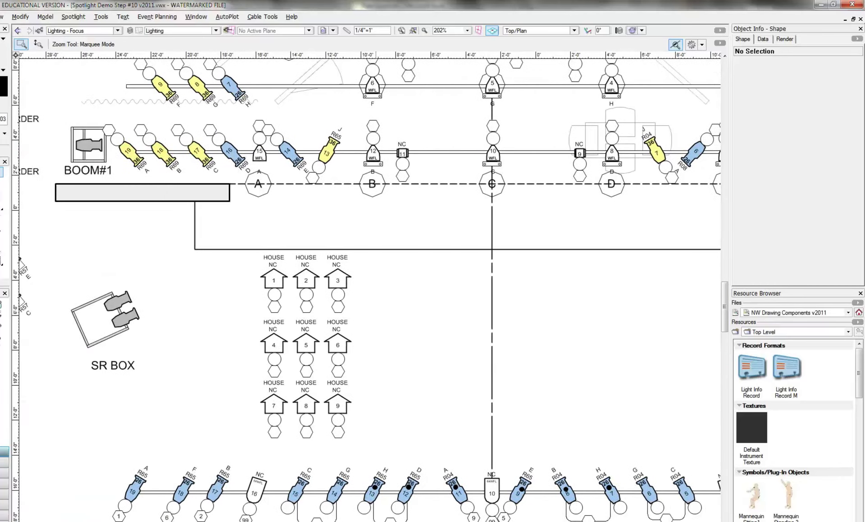
pyautogui.hscroll(13, 369, 286)
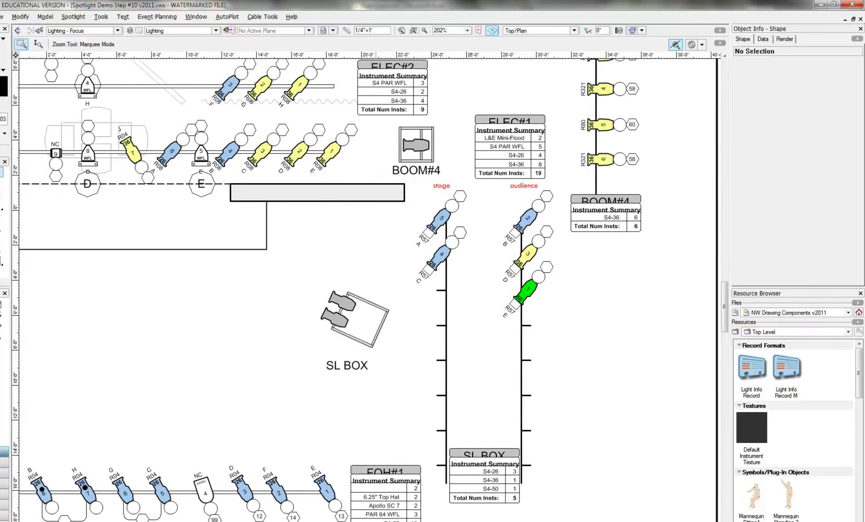
# Step: Select FOH#1 units 5 and 6 together and re-enter 11 as their channel
pyautogui.moveTo(725, 315)
pyautogui.mouseDown()
pyautogui.moveTo(734, 272)
pyautogui.moveTo(731, 296)
pyautogui.mouseUp()
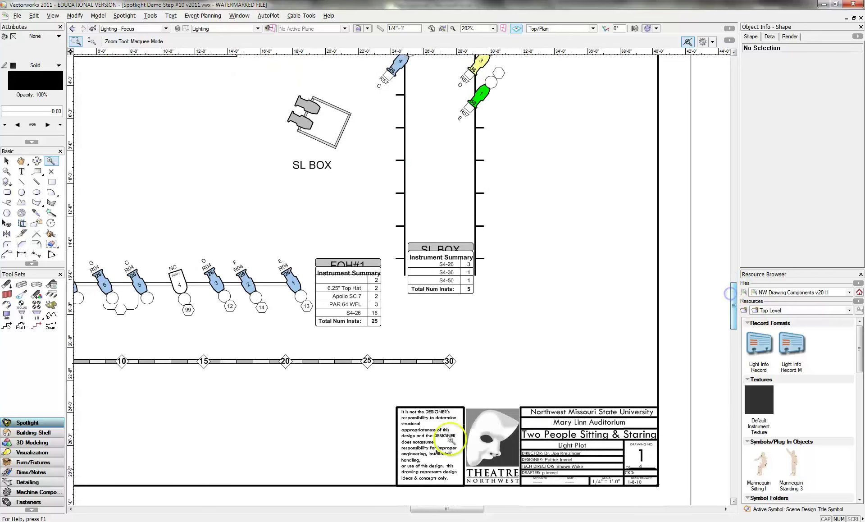
pyautogui.moveTo(434, 508); pyautogui.dragTo(403, 510)
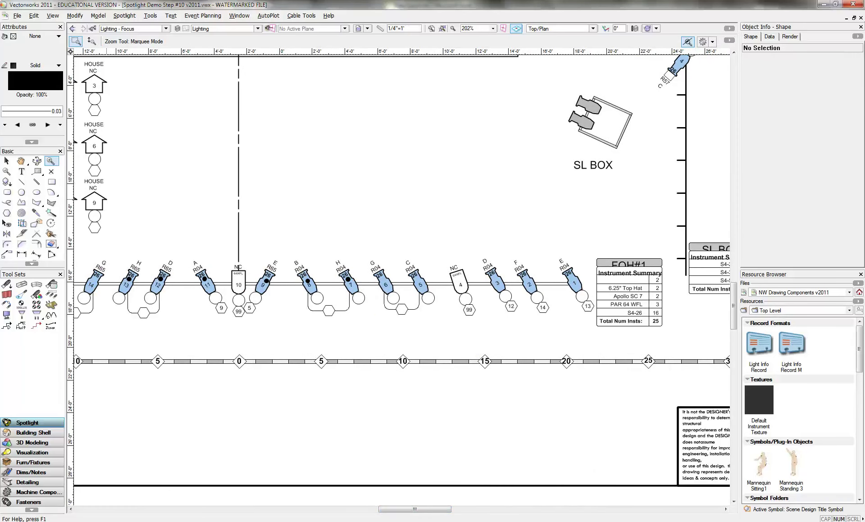
pyautogui.click(7, 161)
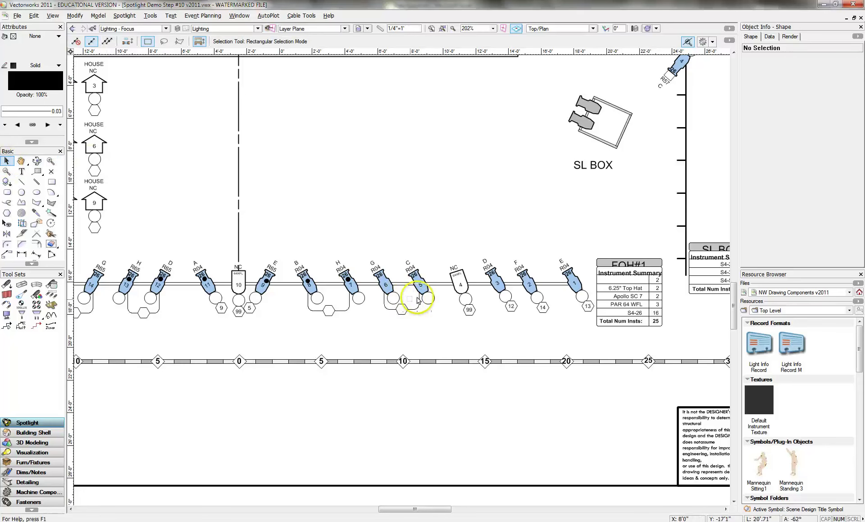
pyautogui.click(382, 273)
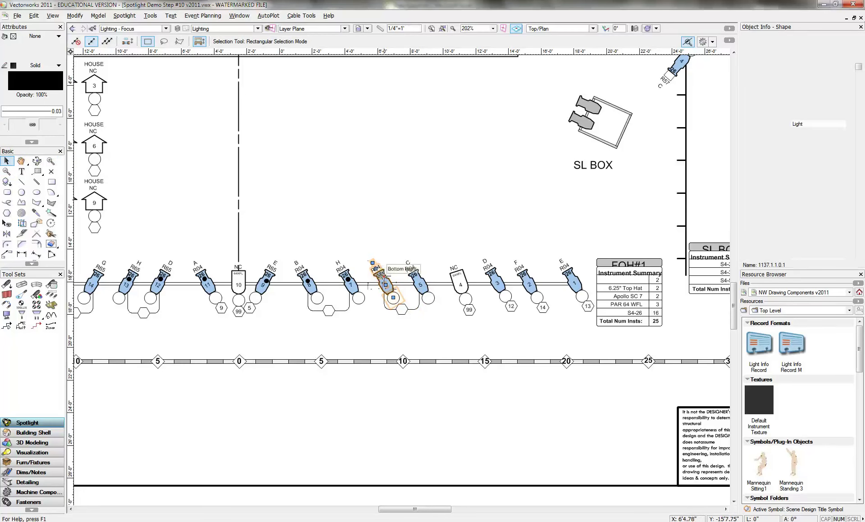
pyautogui.moveTo(382, 274); pyautogui.dragTo(419, 279)
pyautogui.keyDown('shift'); pyautogui.click(419, 279); pyautogui.keyUp('shift')
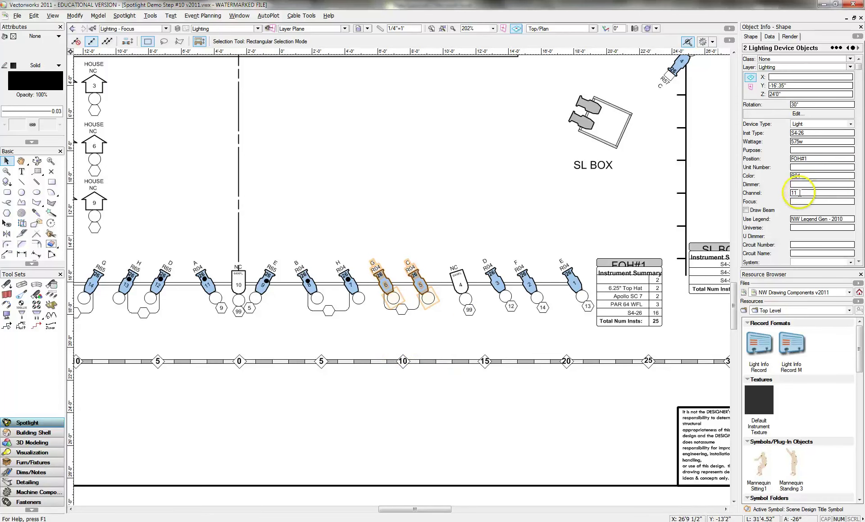
pyautogui.doubleClick(803, 193)
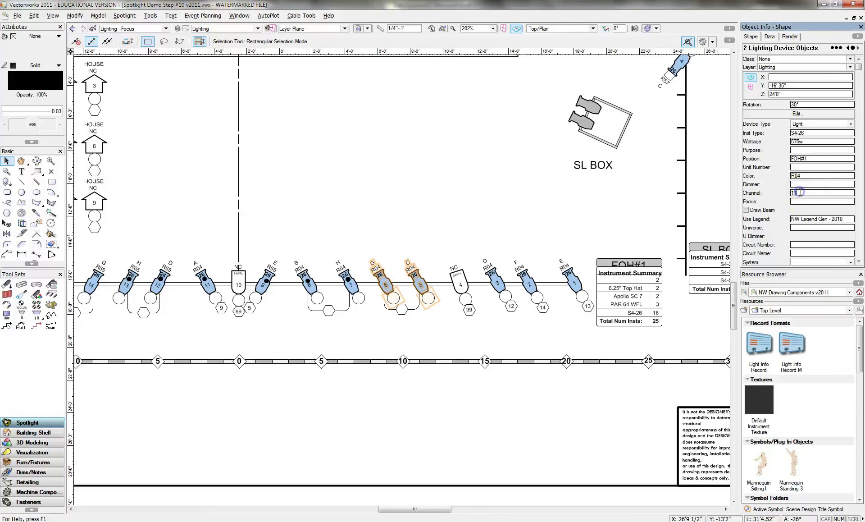
pyautogui.write('1')
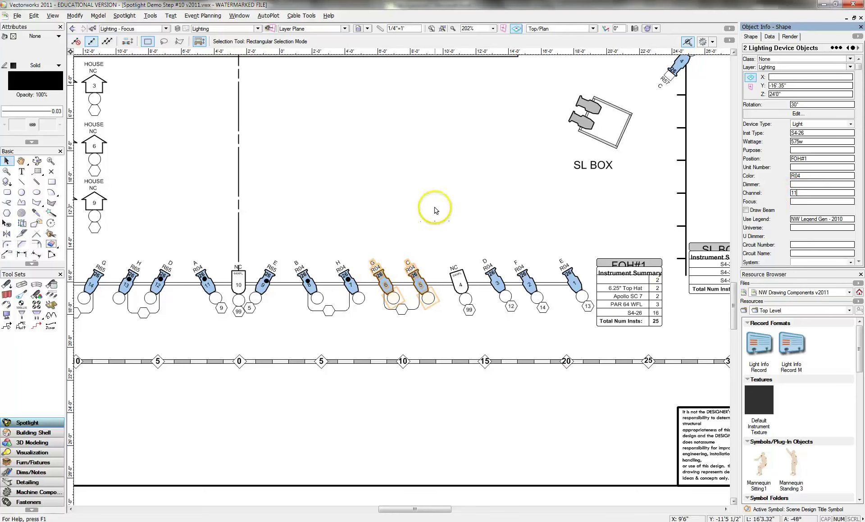
pyautogui.click(435, 212)
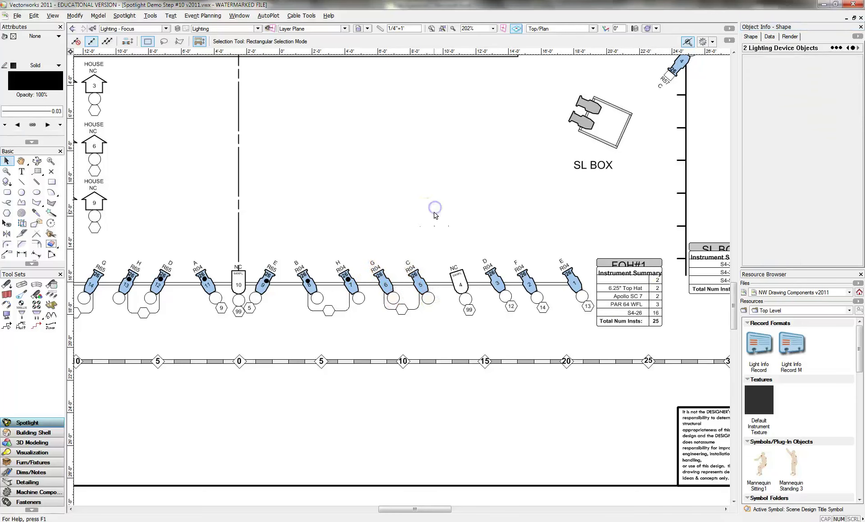
# Step: Inspect the properties of the two-fer joining FOH#1 units 5 and 6, and return to the full-page view of the plot
pyautogui.click(407, 311)
pyautogui.moveTo(383, 361); pyautogui.dragTo(385, 355)
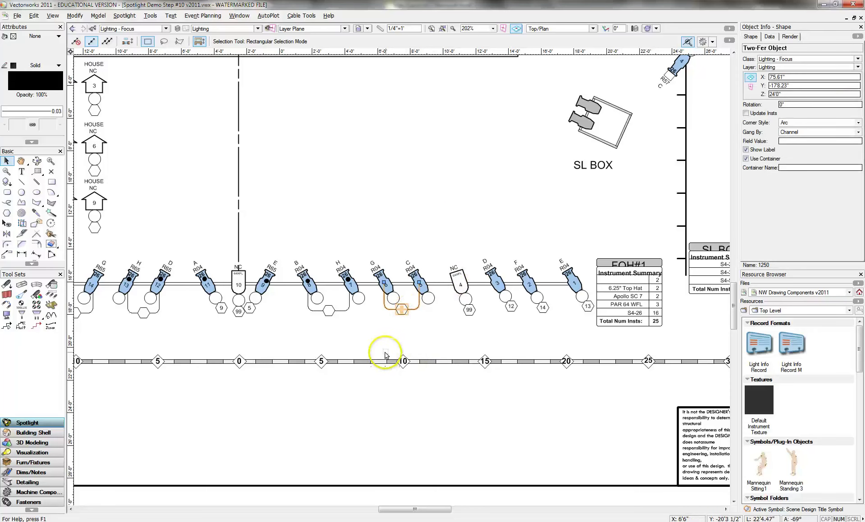
pyautogui.click(443, 210)
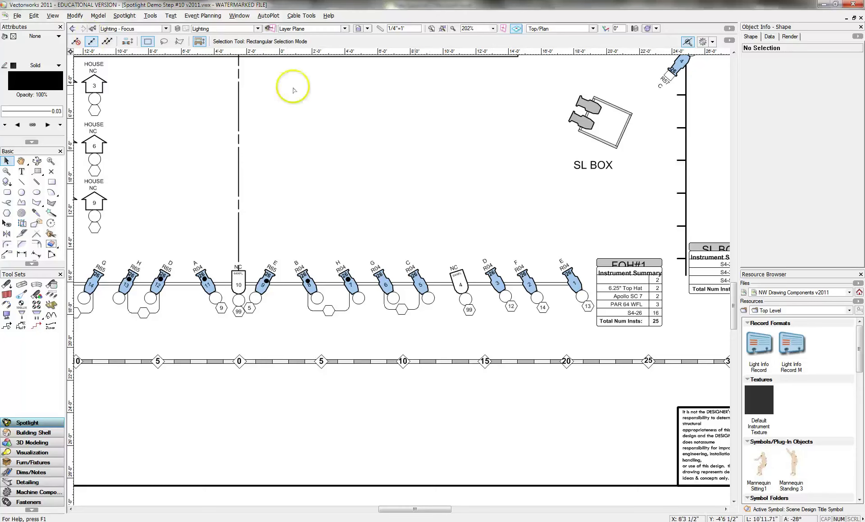
pyautogui.click(429, 31)
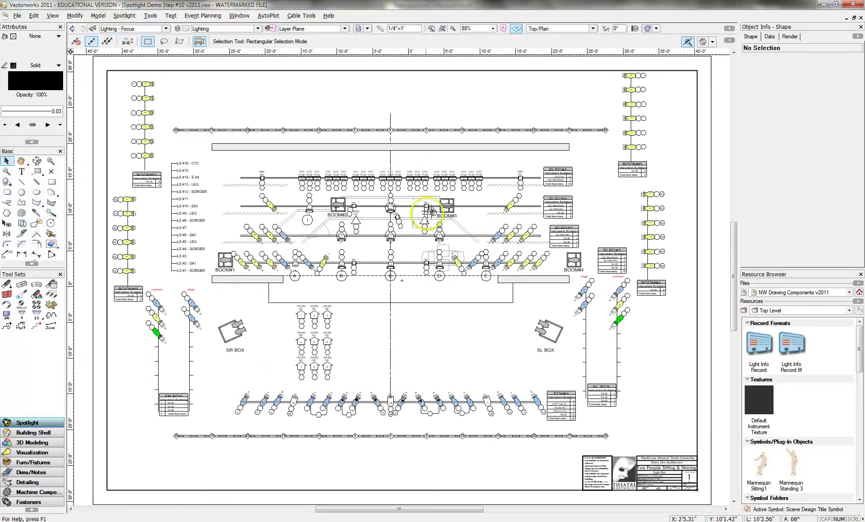